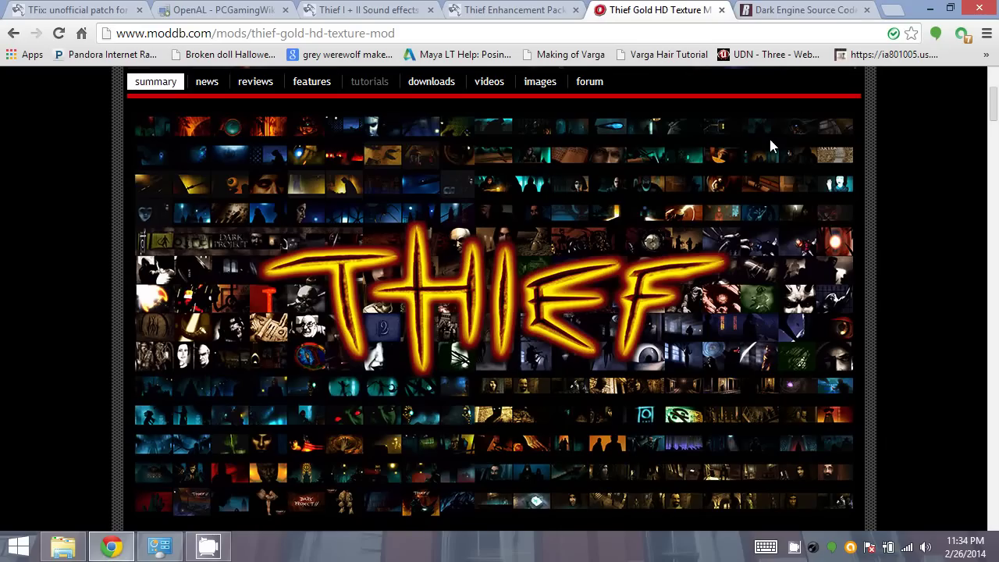
Step: Switch to the Rock, Paper, Shotgun article 'Dark Engine Source Code Found In A Bag'
{"action": "left_click", "coordinate": [809, 12]}
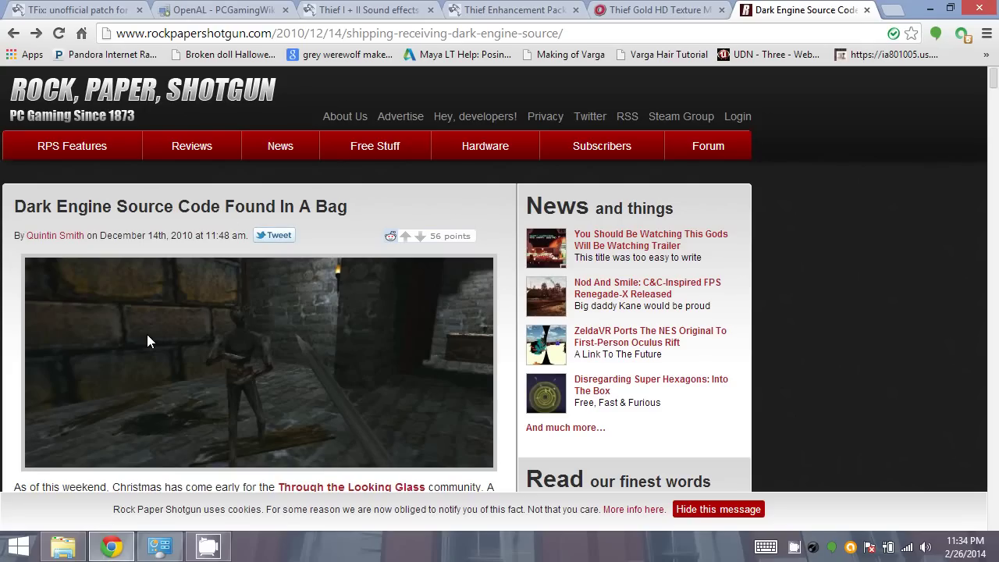
Step: Read down through the Dark Engine source code article and return to its top
{"action": "scroll", "coordinate": [182, 288], "scroll_direction": "down", "scroll_amount": 2}
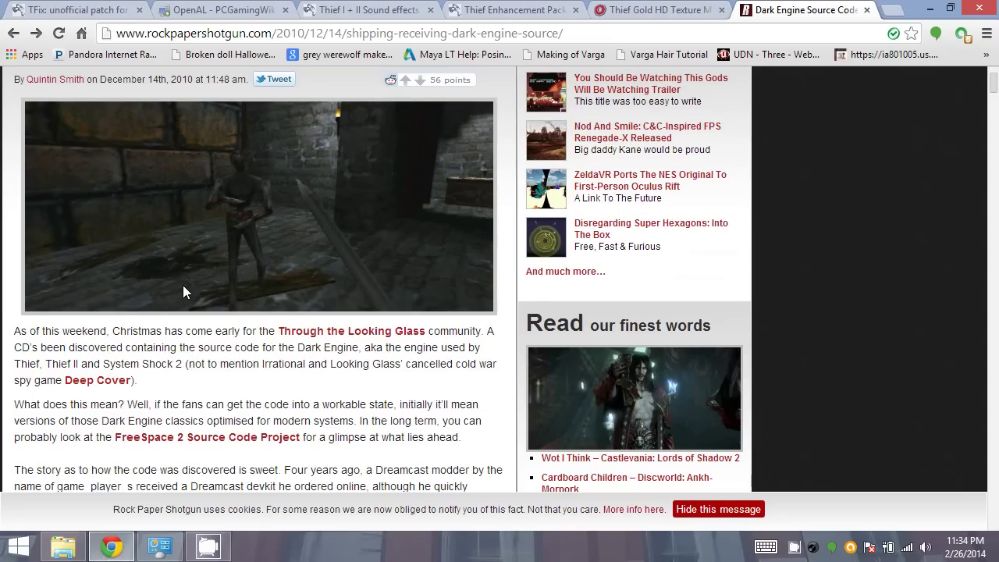
{"action": "scroll", "coordinate": [389, 302], "scroll_direction": "down", "scroll_amount": 3}
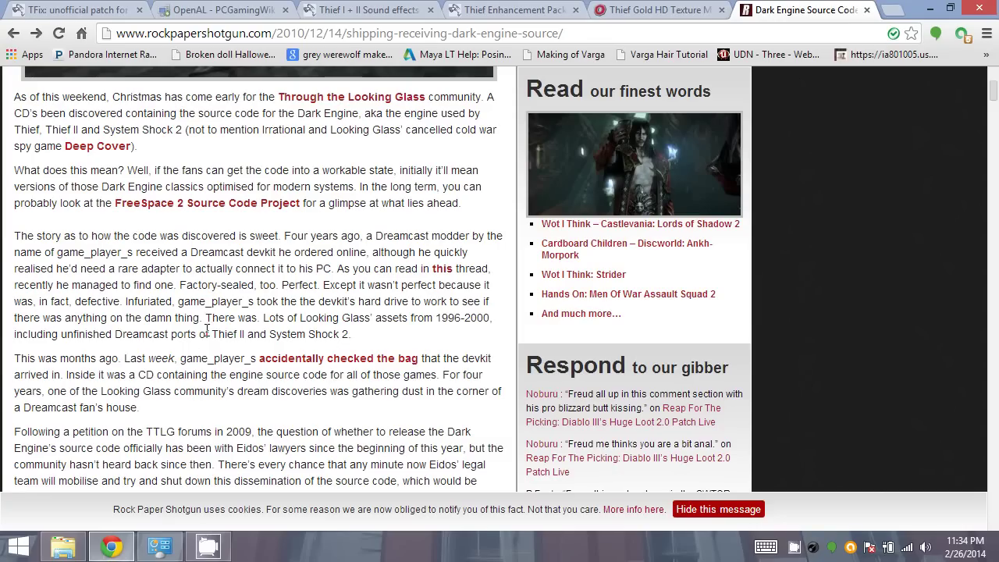
{"action": "scroll", "coordinate": [212, 265], "scroll_direction": "up", "scroll_amount": 2}
{"action": "scroll", "coordinate": [212, 406], "scroll_direction": "down", "scroll_amount": 5}
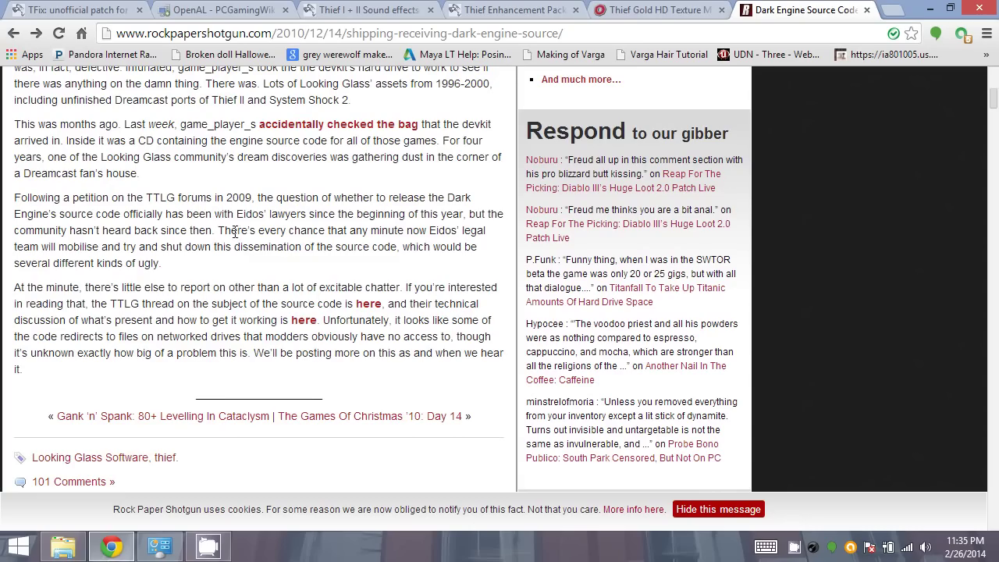
{"action": "scroll", "coordinate": [289, 355], "scroll_direction": "up", "scroll_amount": 10}
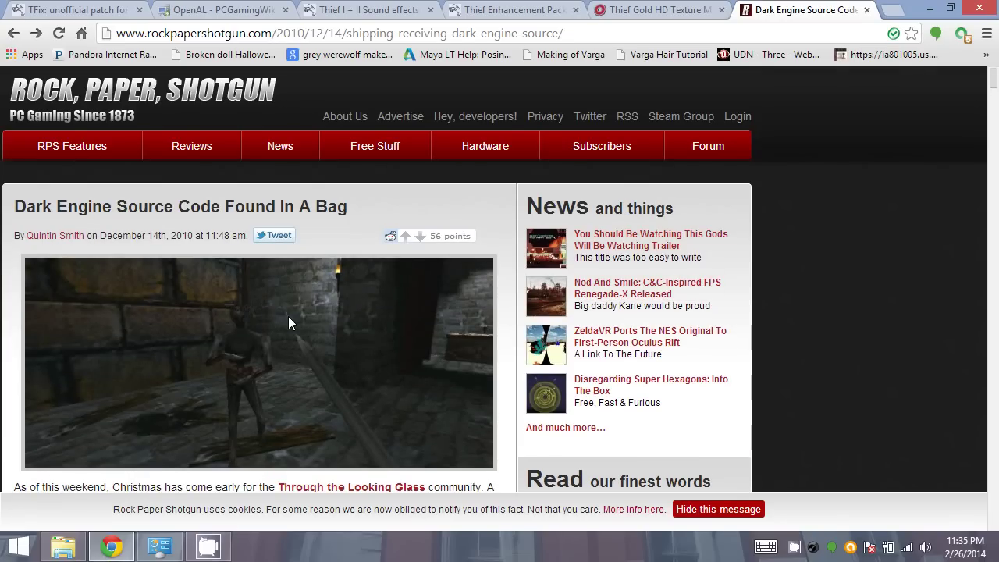
{"action": "left_click", "coordinate": [83, 14]}
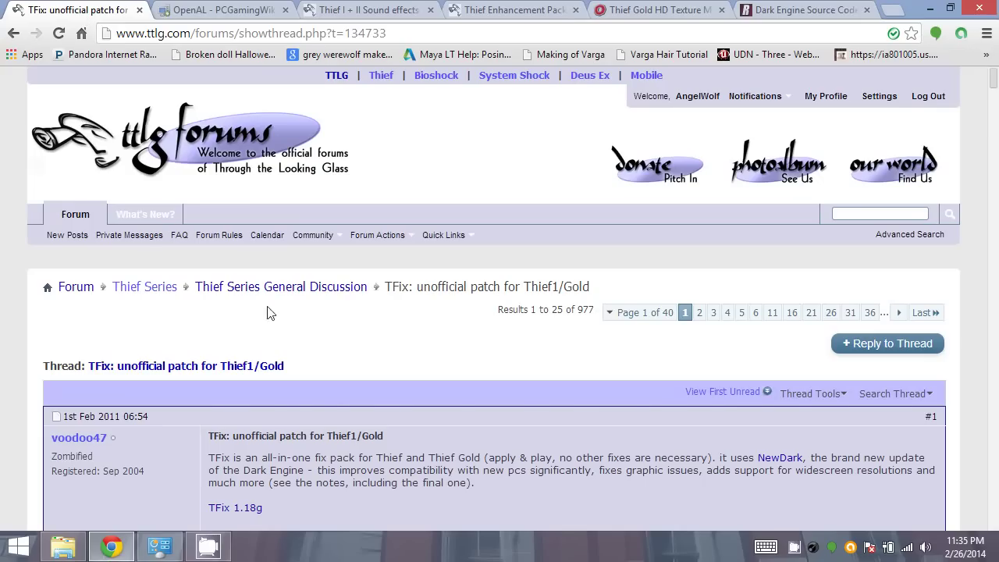
{"action": "scroll", "coordinate": [407, 321], "scroll_direction": "down", "scroll_amount": 2}
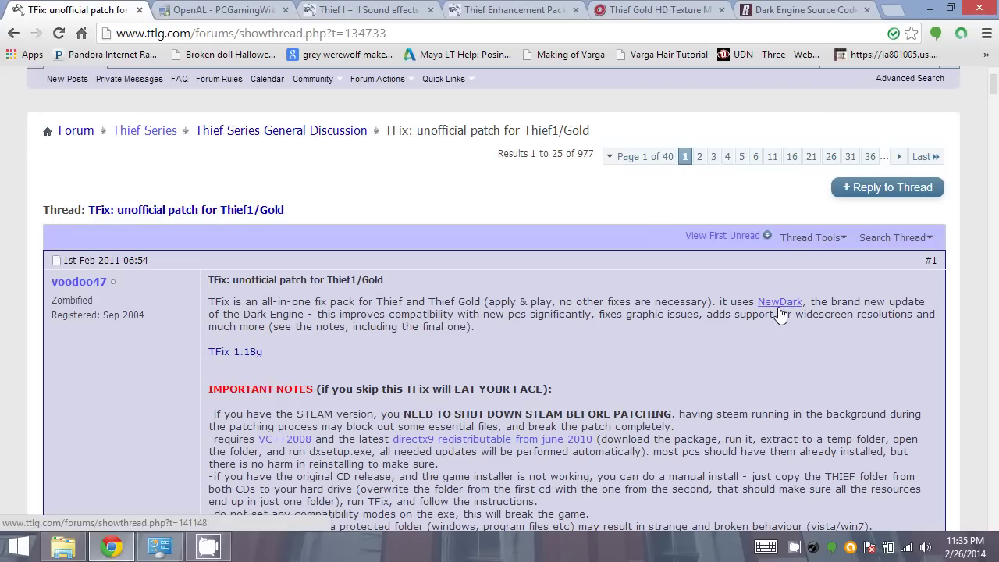
{"action": "scroll", "coordinate": [320, 271], "scroll_direction": "down", "scroll_amount": 2}
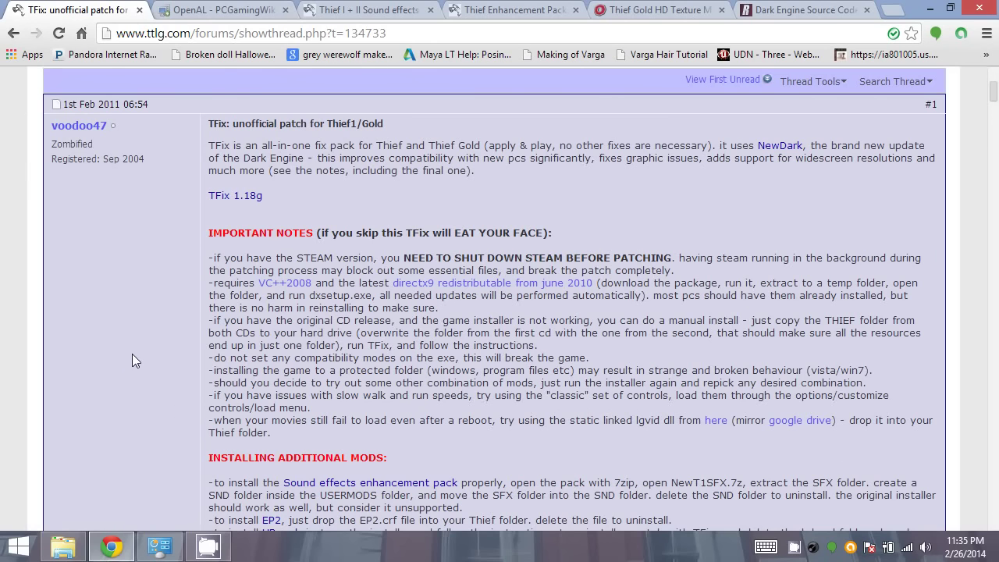
{"action": "scroll", "coordinate": [132, 360], "scroll_direction": "down", "scroll_amount": 2}
{"action": "scroll", "coordinate": [525, 344], "scroll_direction": "up", "scroll_amount": 2}
{"action": "scroll", "coordinate": [553, 384], "scroll_direction": "down", "scroll_amount": 4}
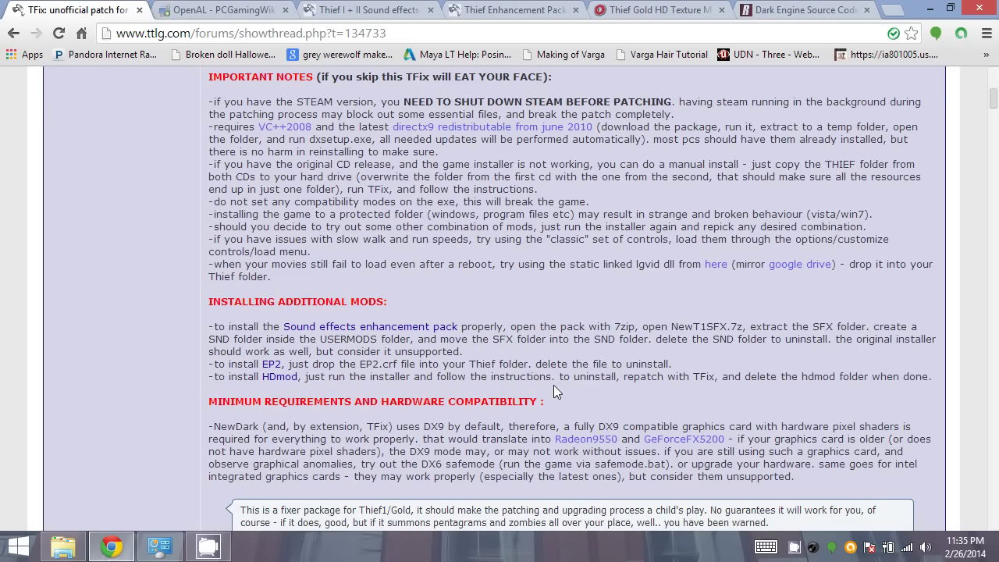
{"action": "scroll", "coordinate": [349, 329], "scroll_direction": "up", "scroll_amount": 8}
{"action": "scroll", "coordinate": [349, 330], "scroll_direction": "down", "scroll_amount": 1}
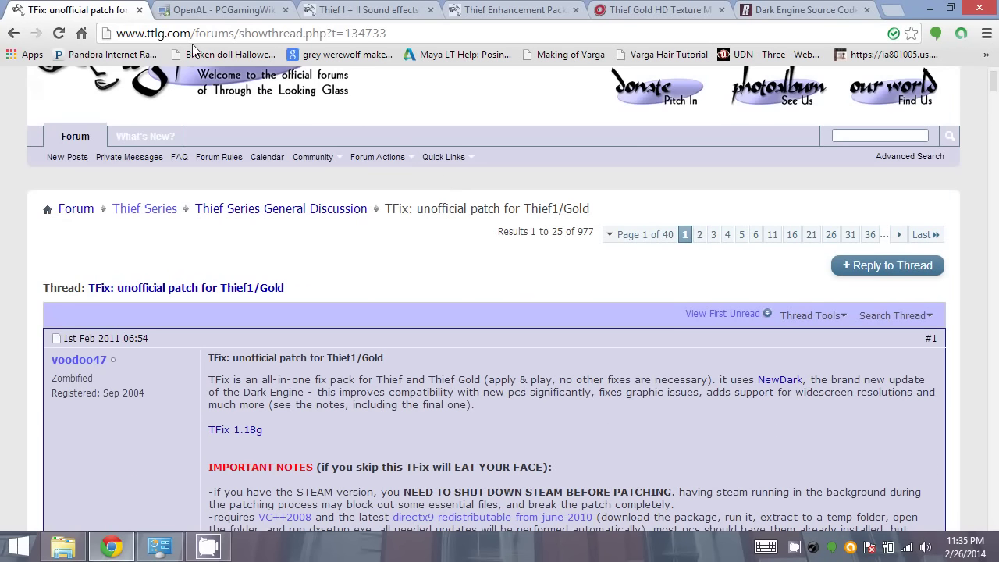
Step: Review the PCGamingWiki OpenAL 2.1.0.0 page, then go to the Thief I + II Sound effects thread
{"action": "left_click", "coordinate": [218, 11]}
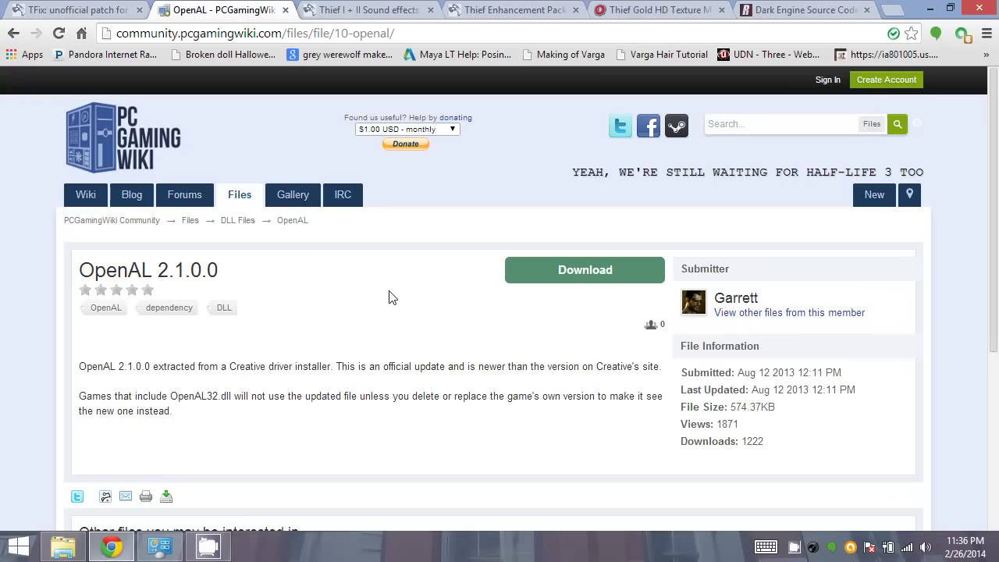
{"action": "left_click", "coordinate": [373, 11]}
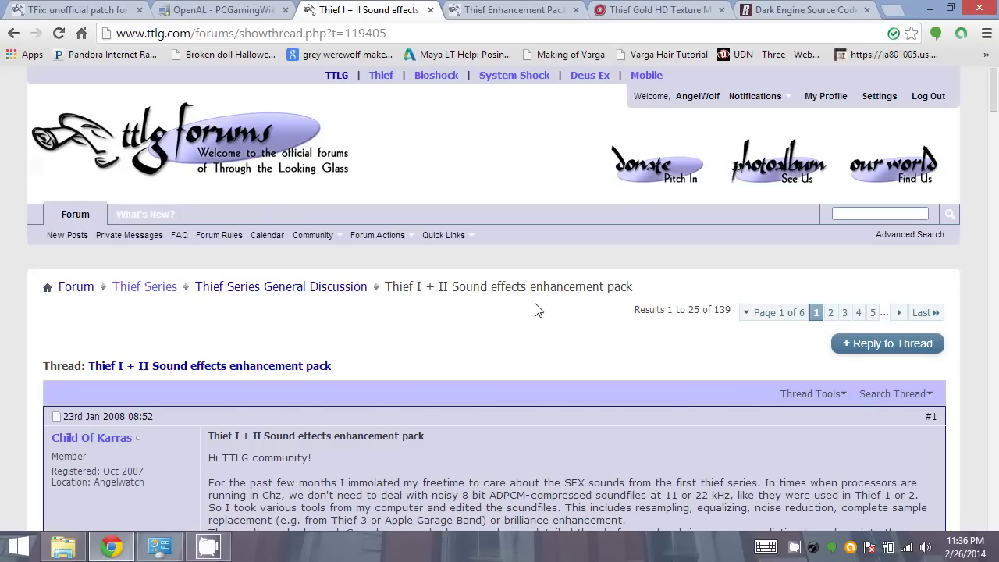
Step: Look over the download links in the Thief I + II sound effects pack thread
{"action": "scroll", "coordinate": [554, 306], "scroll_direction": "down", "scroll_amount": 1}
{"action": "scroll", "coordinate": [460, 419], "scroll_direction": "down", "scroll_amount": 3}
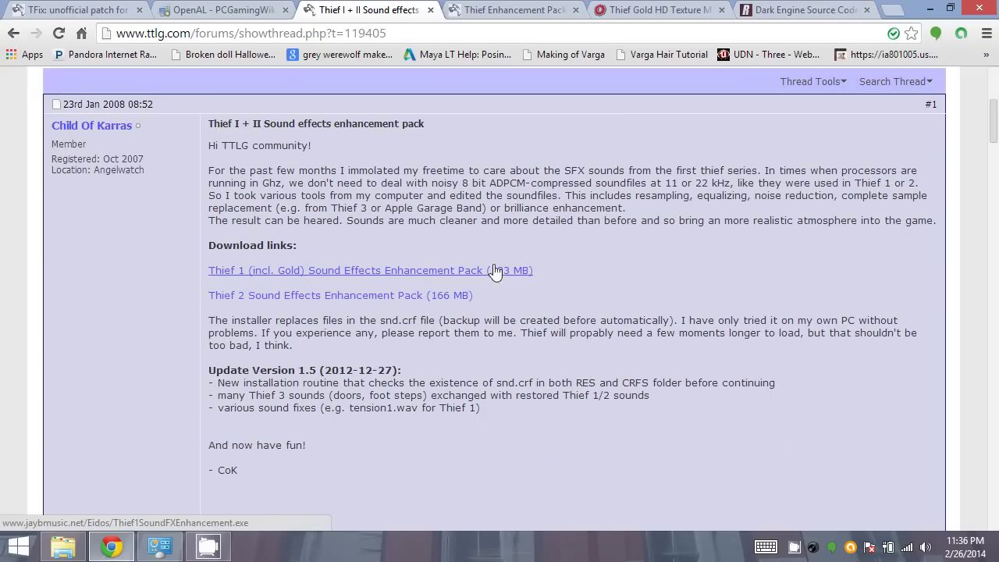
{"action": "scroll", "coordinate": [250, 164], "scroll_direction": "up", "scroll_amount": 3}
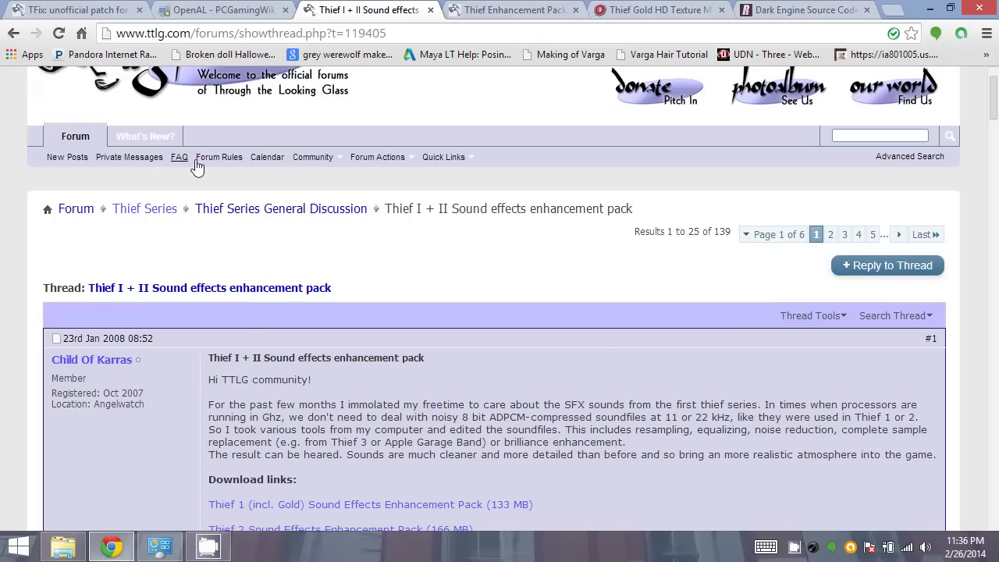
{"action": "scroll", "coordinate": [349, 289], "scroll_direction": "down", "scroll_amount": 2}
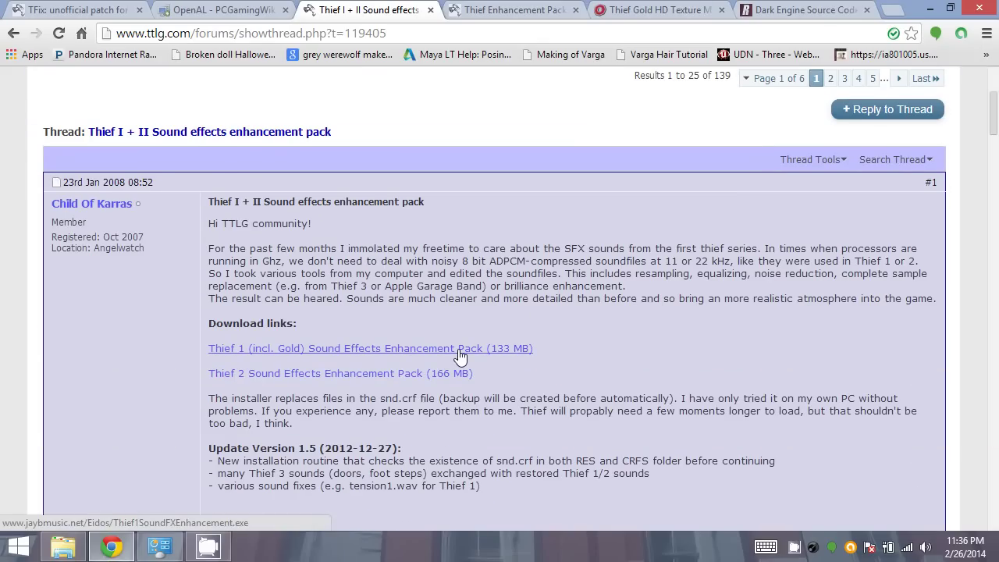
{"action": "scroll", "coordinate": [593, 120], "scroll_direction": "up", "scroll_amount": 1}
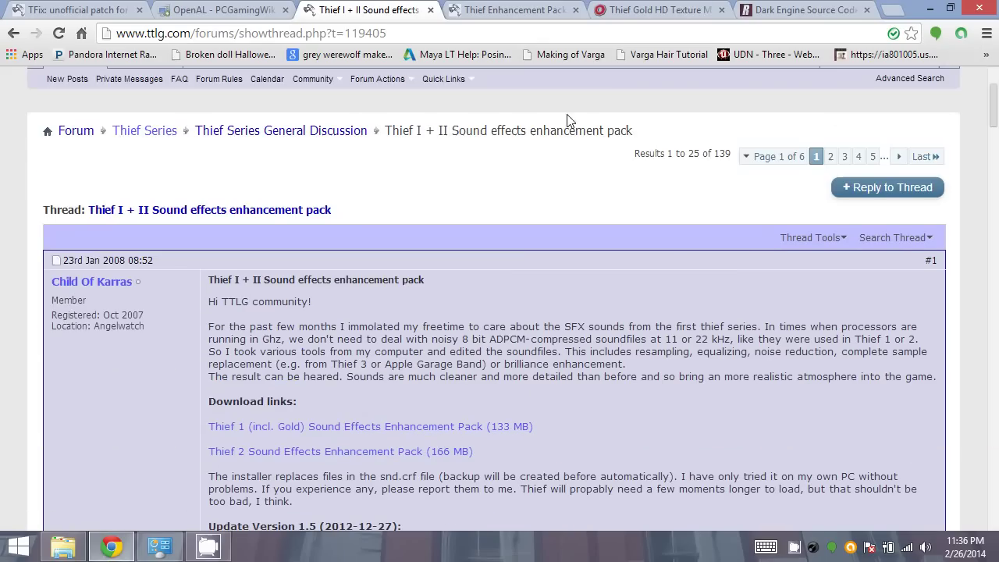
Step: Find the 'Download the Thief Enhancement Pack 2.0' section in the Enhancement Pack thread
{"action": "left_click", "coordinate": [503, 13]}
{"action": "scroll", "coordinate": [476, 350], "scroll_direction": "down", "scroll_amount": 1}
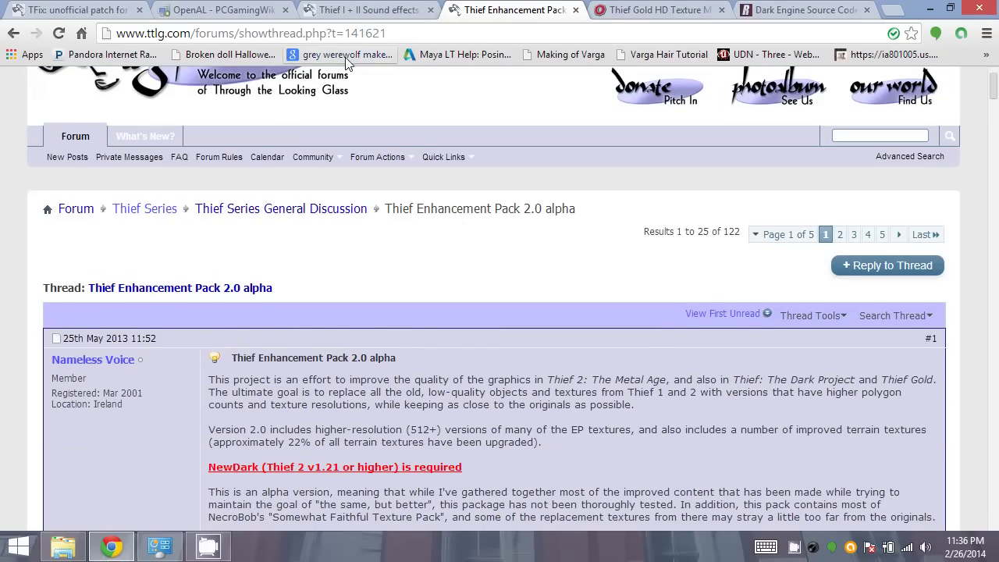
{"action": "scroll", "coordinate": [527, 361], "scroll_direction": "down", "scroll_amount": 1}
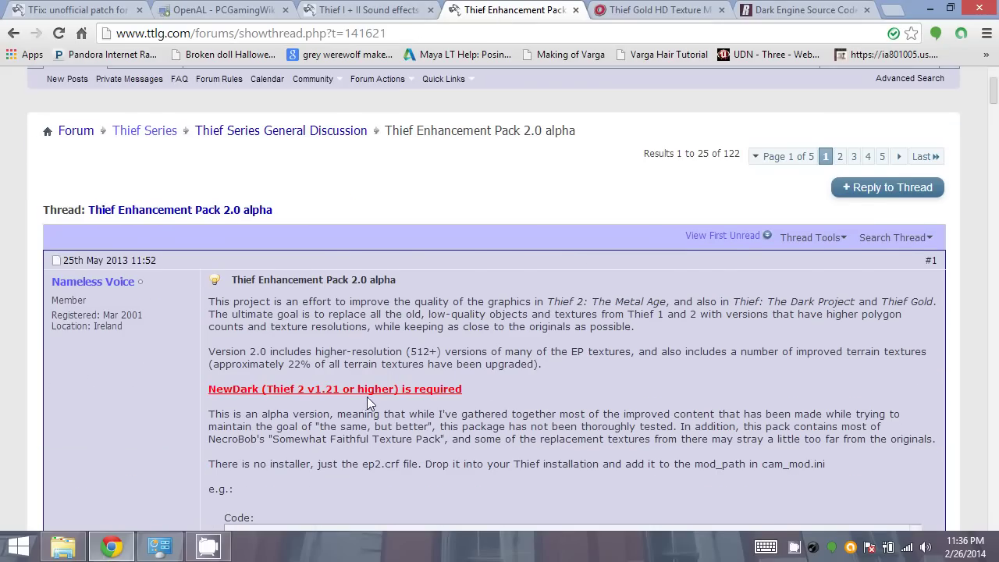
{"action": "scroll", "coordinate": [371, 403], "scroll_direction": "down", "scroll_amount": 3}
{"action": "scroll", "coordinate": [373, 399], "scroll_direction": "down", "scroll_amount": 2}
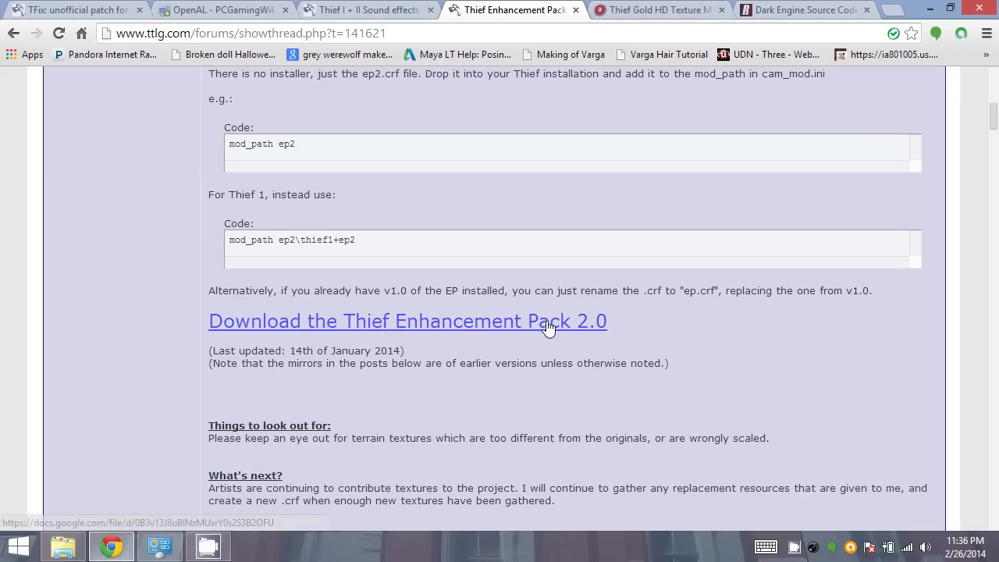
{"action": "left_click", "coordinate": [86, 10]}
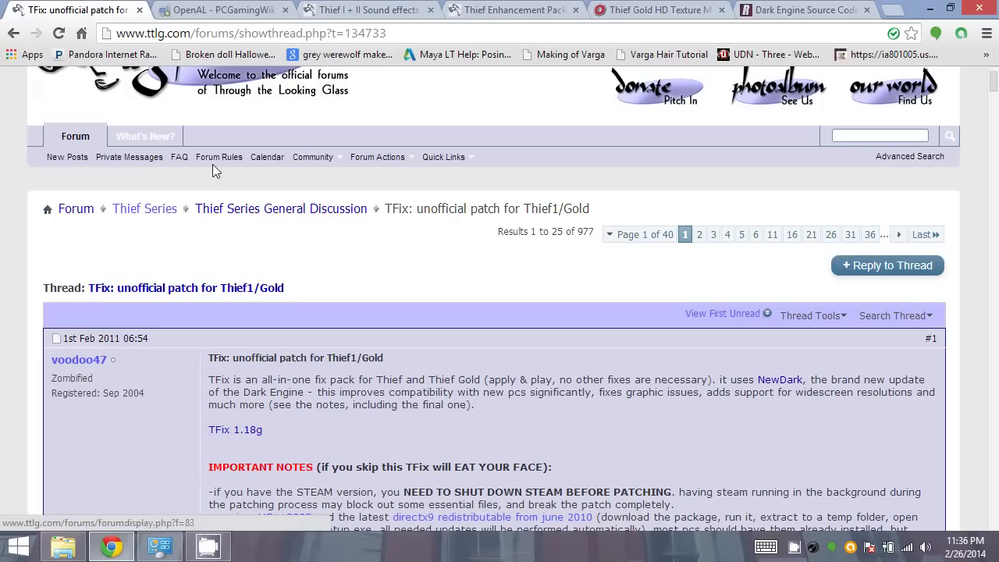
{"action": "left_click", "coordinate": [517, 10]}
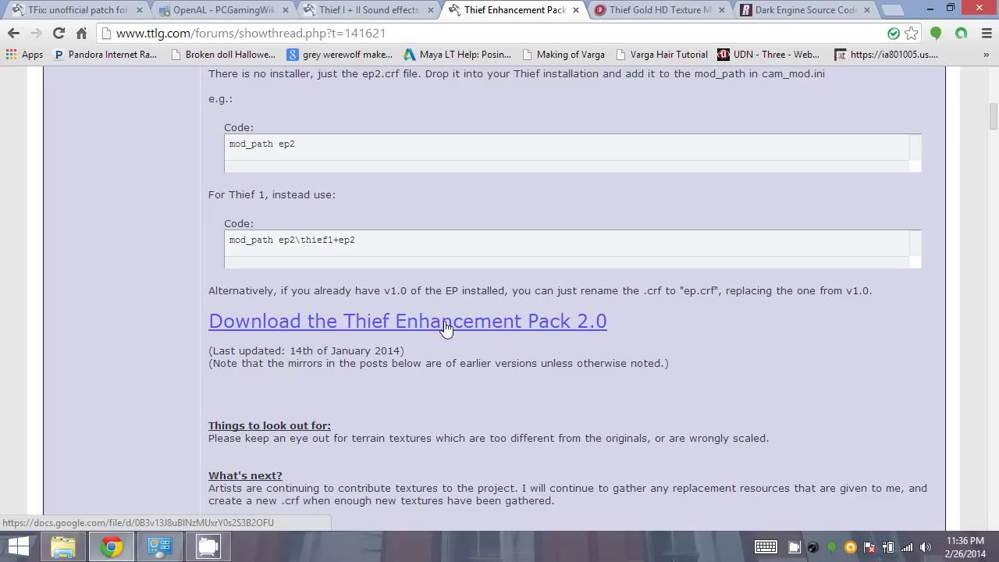
Step: Browse the Thief Gold HD Texture Mod downloads list on ModDB, then return to Downloads\Thief
{"action": "left_click", "coordinate": [666, 17]}
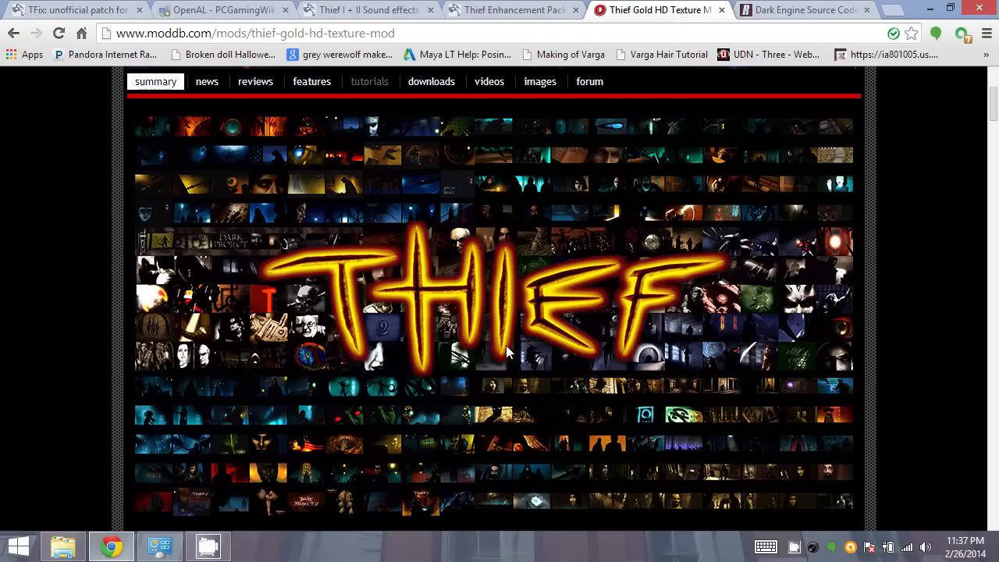
{"action": "scroll", "coordinate": [562, 231], "scroll_direction": "up", "scroll_amount": 3}
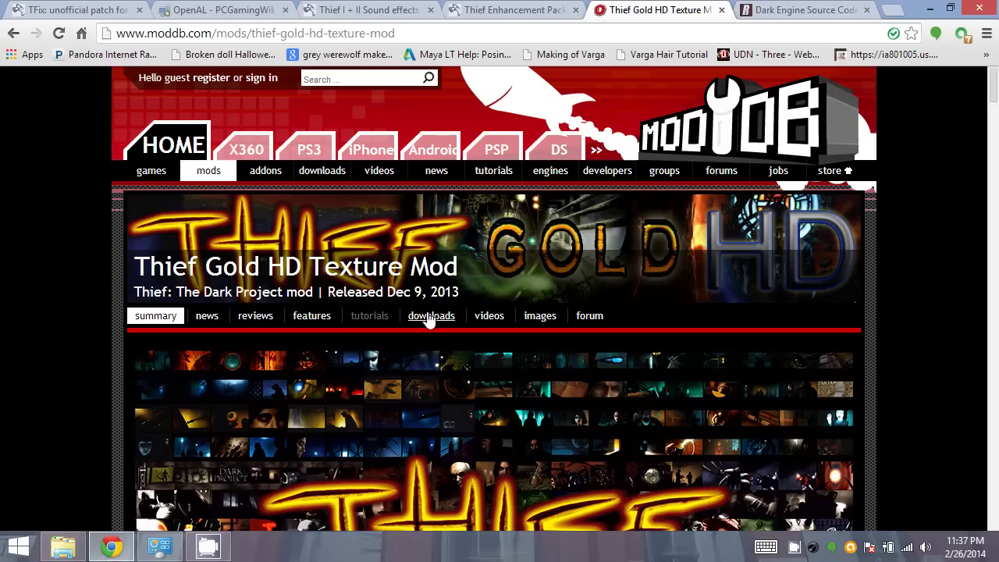
{"action": "left_click", "coordinate": [428, 316]}
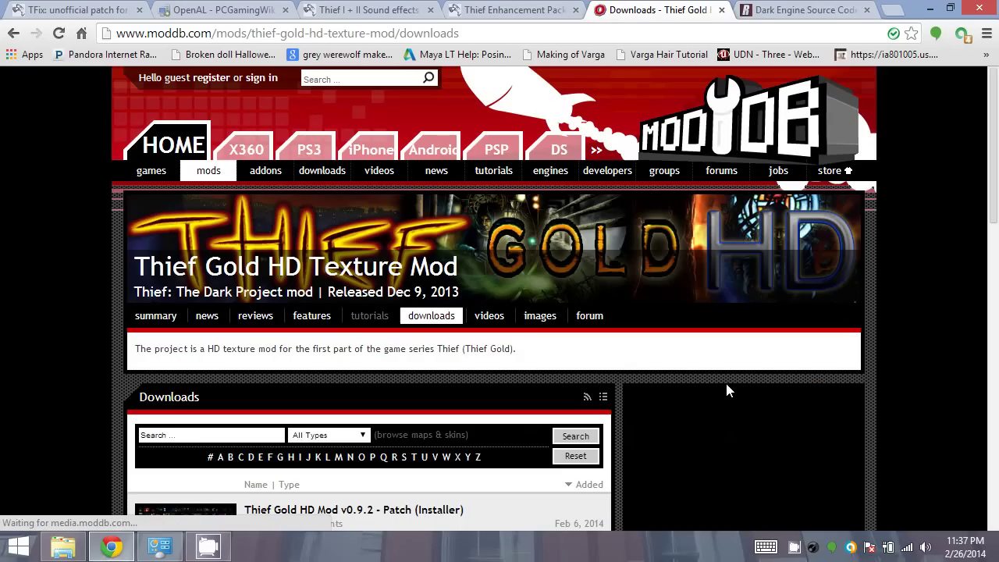
{"action": "scroll", "coordinate": [726, 381], "scroll_direction": "down", "scroll_amount": 4}
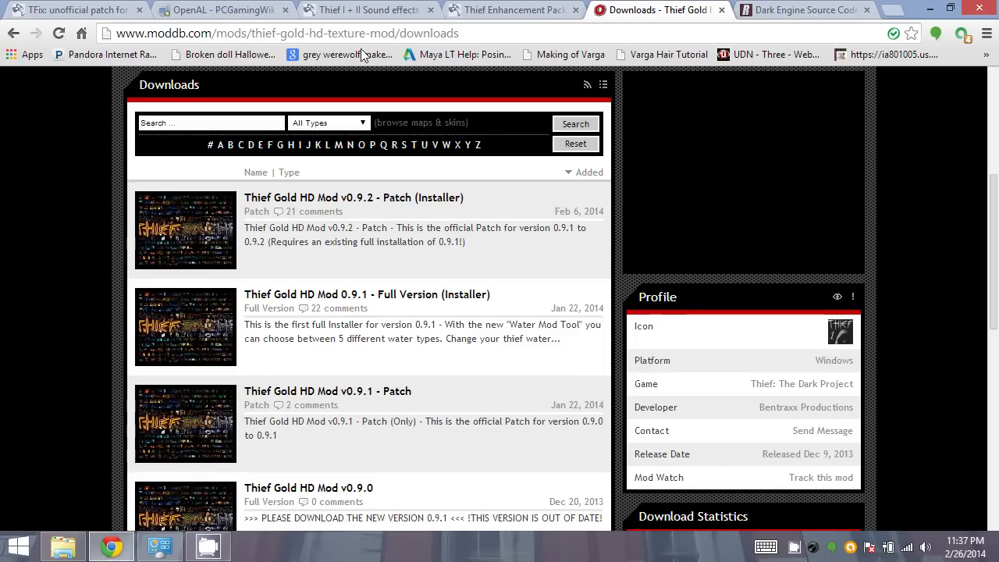
{"action": "key", "text": "alt+Tab"}
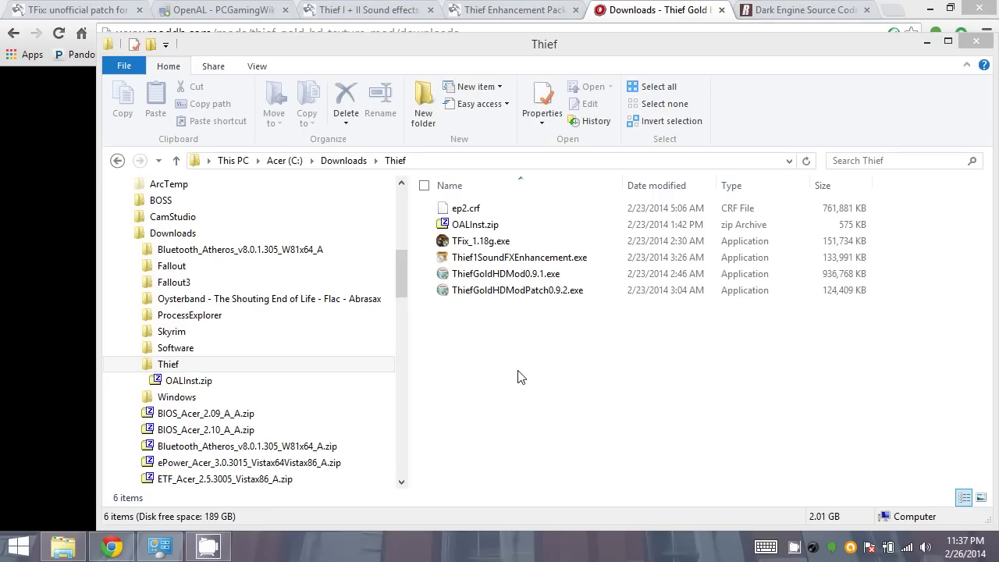
Step: Launch TFix_1.18g.exe from the Downloads\Thief folder
{"action": "double_click", "coordinate": [471, 243]}
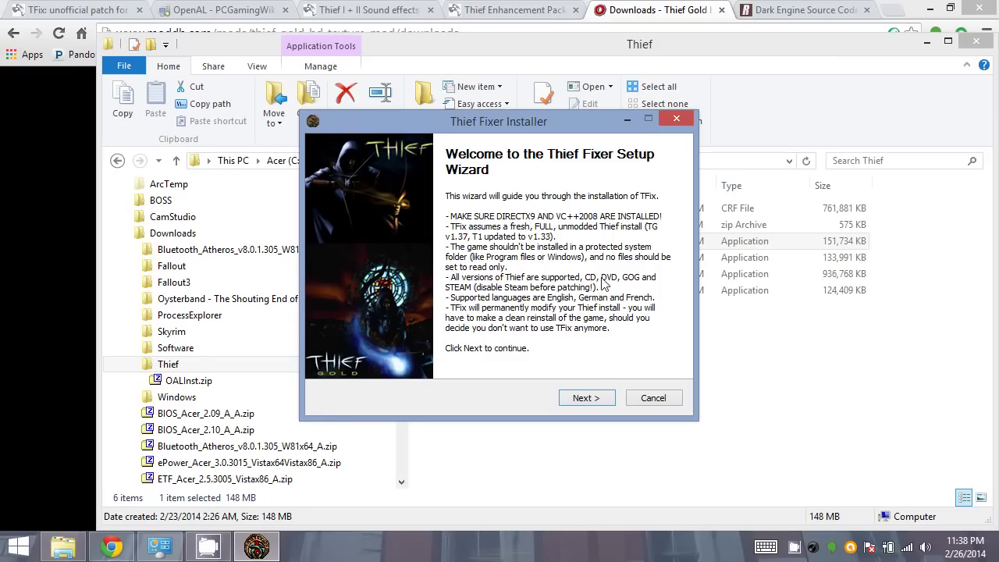
Step: Keep all TFix components selected, including T2 Skies, T2 Water, Enhancement Pack, oRGy's Textures and Daemonite's Meshes
{"action": "left_click", "coordinate": [591, 400]}
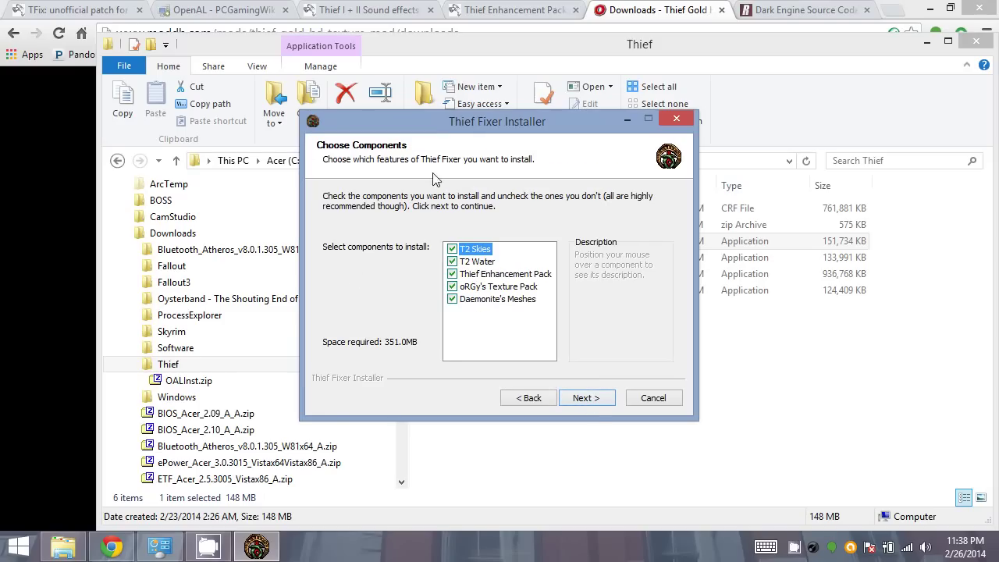
{"action": "mouse_move", "coordinate": [485, 268]}
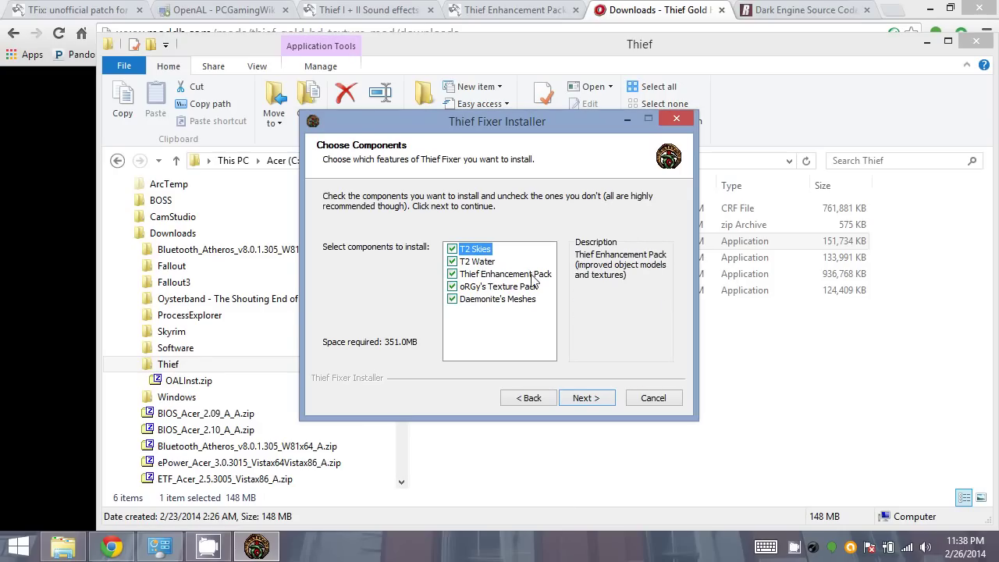
{"action": "left_click", "coordinate": [452, 299]}
{"action": "left_click", "coordinate": [452, 287]}
{"action": "left_click", "coordinate": [451, 274]}
{"action": "left_click", "coordinate": [452, 249]}
{"action": "left_click", "coordinate": [452, 261]}
{"action": "left_click", "coordinate": [452, 274]}
{"action": "left_click", "coordinate": [452, 299]}
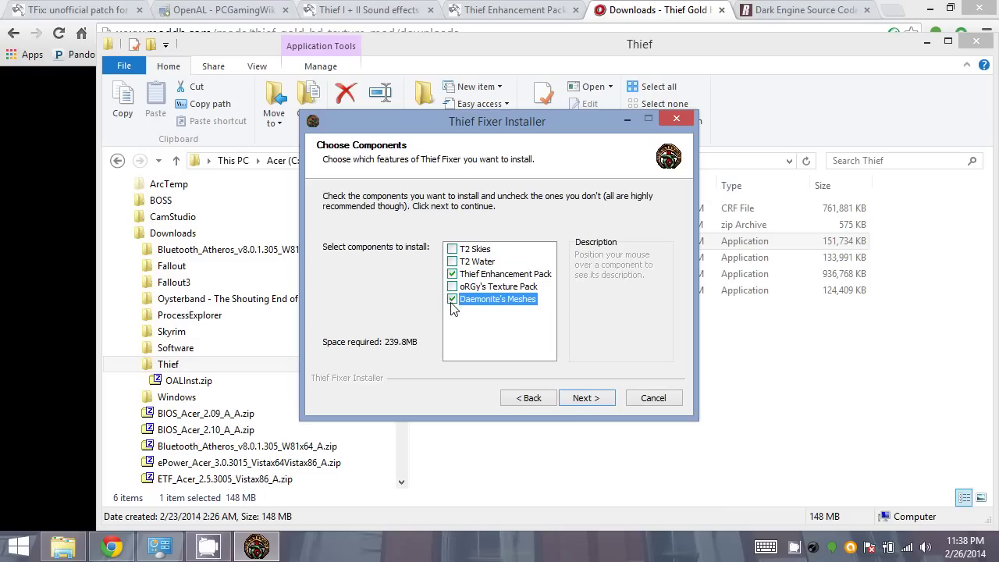
{"action": "left_click", "coordinate": [452, 286]}
{"action": "left_click", "coordinate": [452, 262]}
{"action": "left_click", "coordinate": [452, 249]}
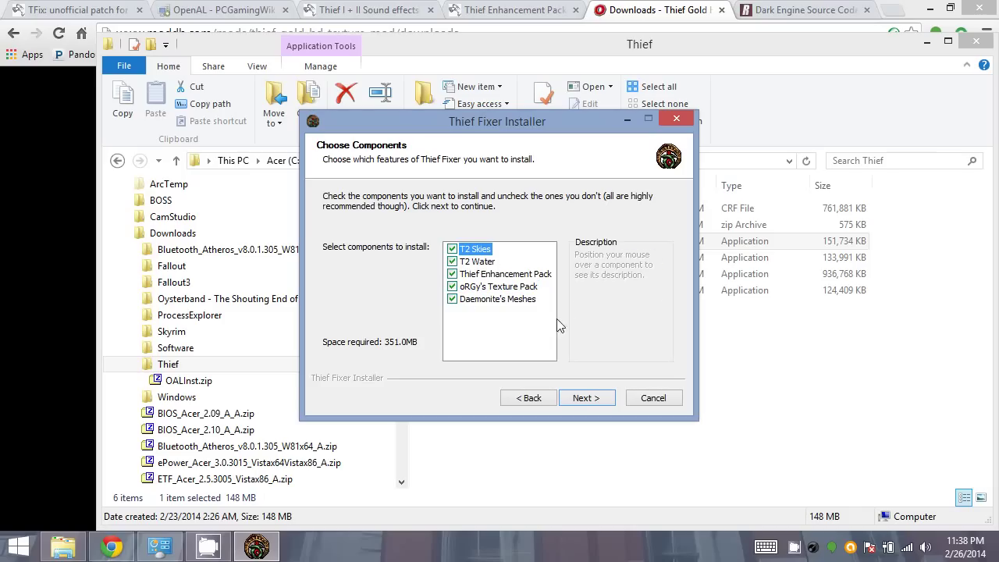
{"action": "left_click", "coordinate": [452, 287]}
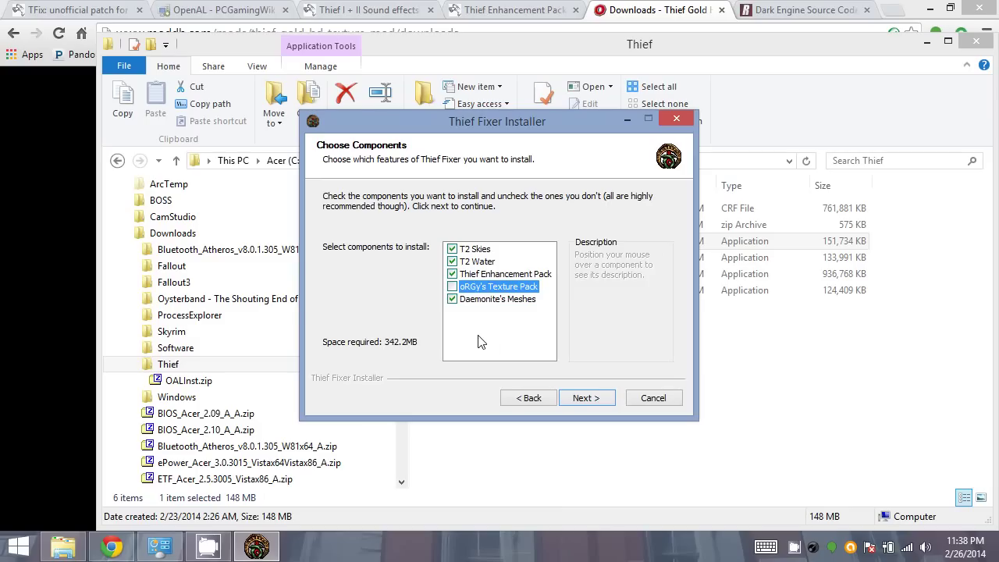
{"action": "left_click", "coordinate": [452, 287]}
{"action": "left_click", "coordinate": [453, 299]}
{"action": "left_click", "coordinate": [452, 286]}
{"action": "left_click", "coordinate": [453, 299]}
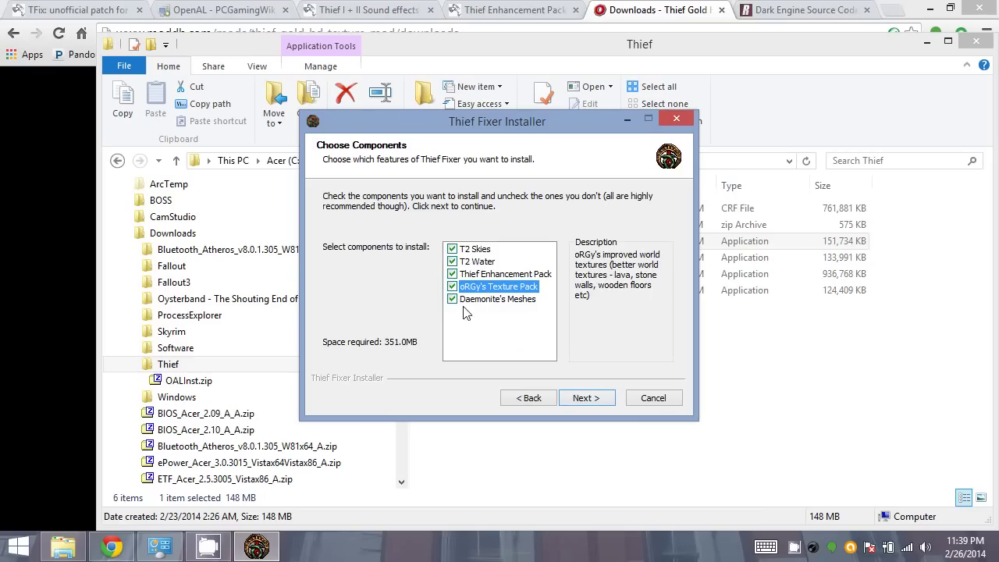
{"action": "left_click", "coordinate": [452, 287]}
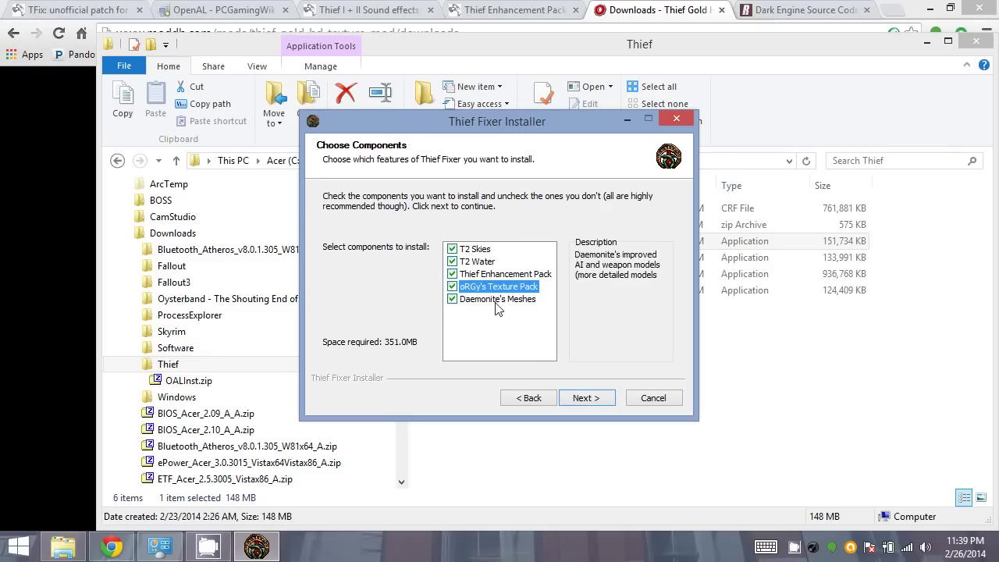
Step: Install TFix into C:\Games\ThiefG\ and close the finished wizard
{"action": "left_click", "coordinate": [593, 397]}
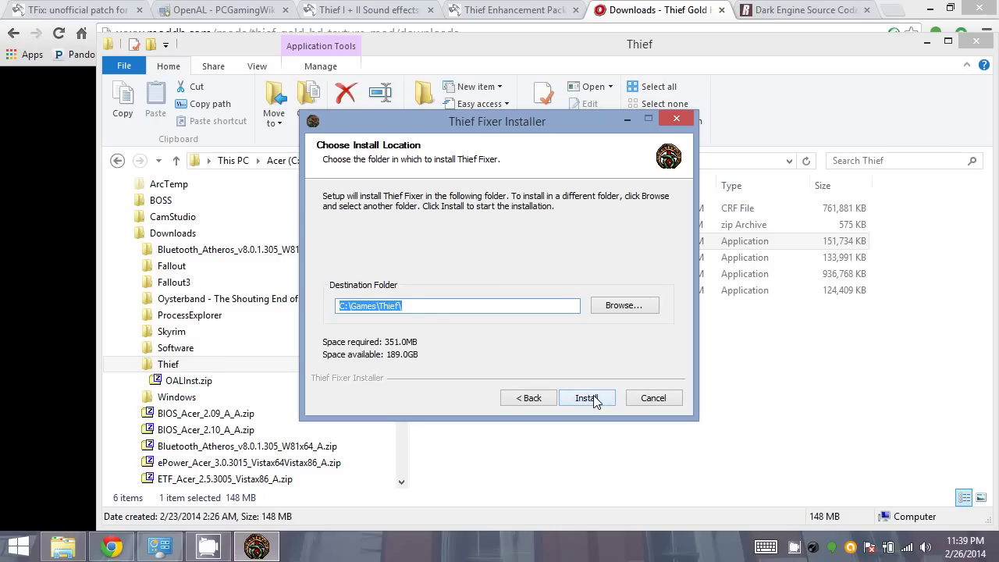
{"action": "left_click", "coordinate": [400, 306]}
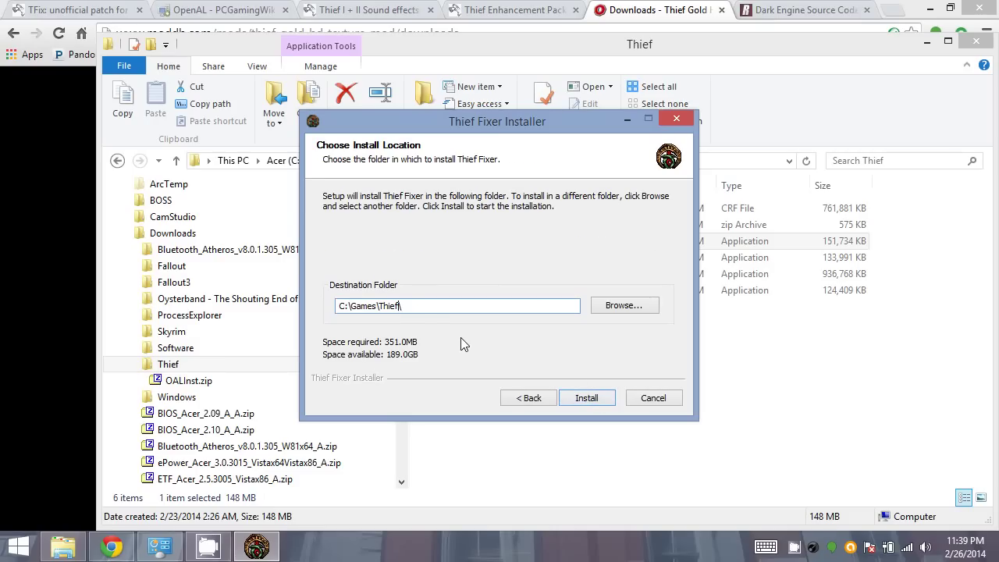
{"action": "type", "text": "G"}
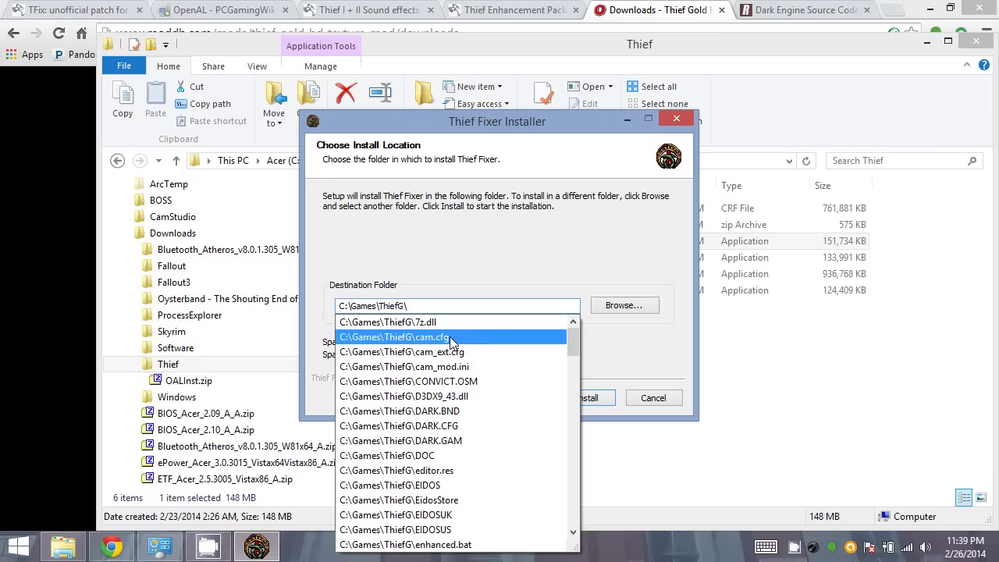
{"action": "key", "text": "Return"}
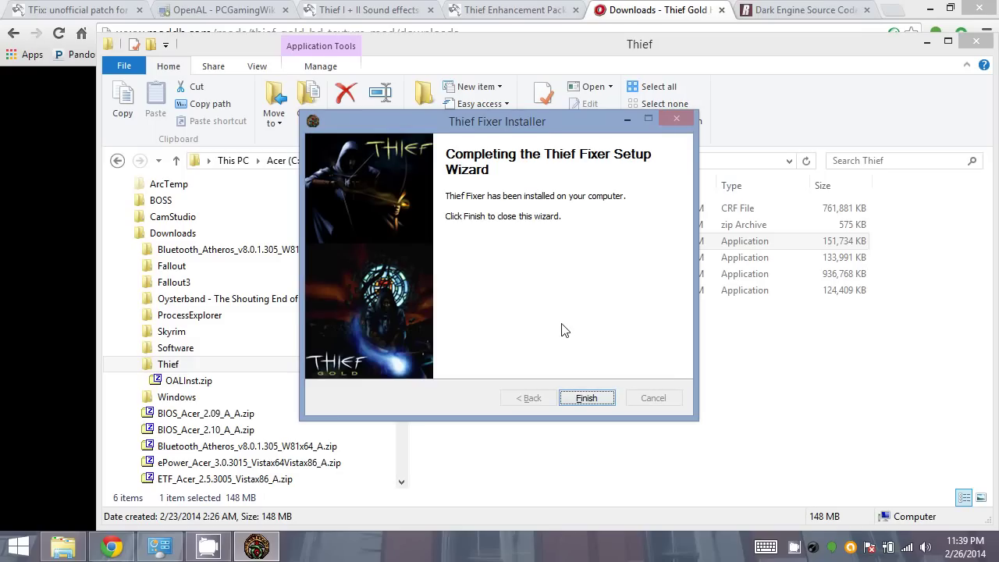
{"action": "left_click", "coordinate": [594, 401]}
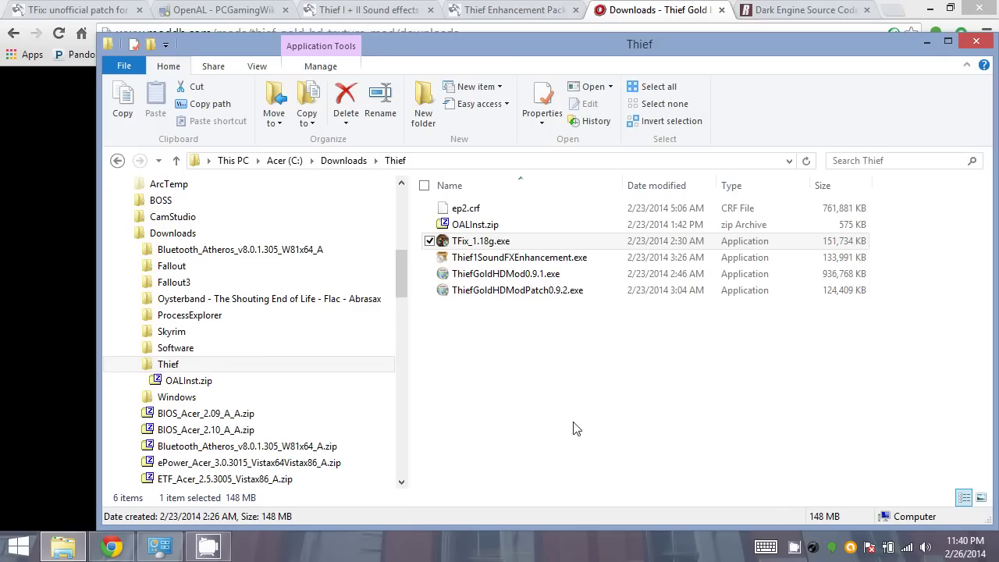
Step: Run OALInst.exe from OALInst.zip, accept the OpenAL licence, then close the archive
{"action": "left_click", "coordinate": [473, 226]}
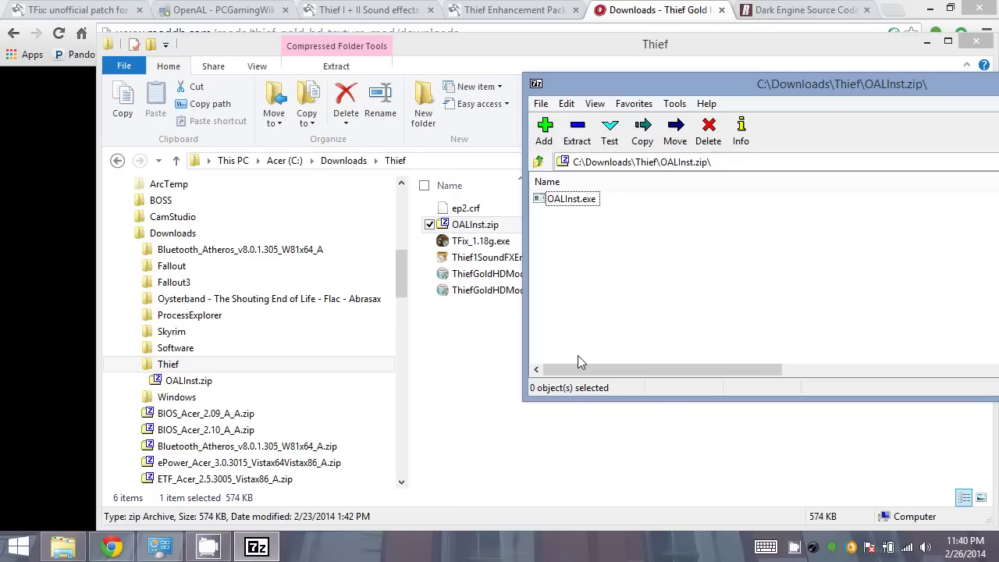
{"action": "left_click", "coordinate": [569, 200]}
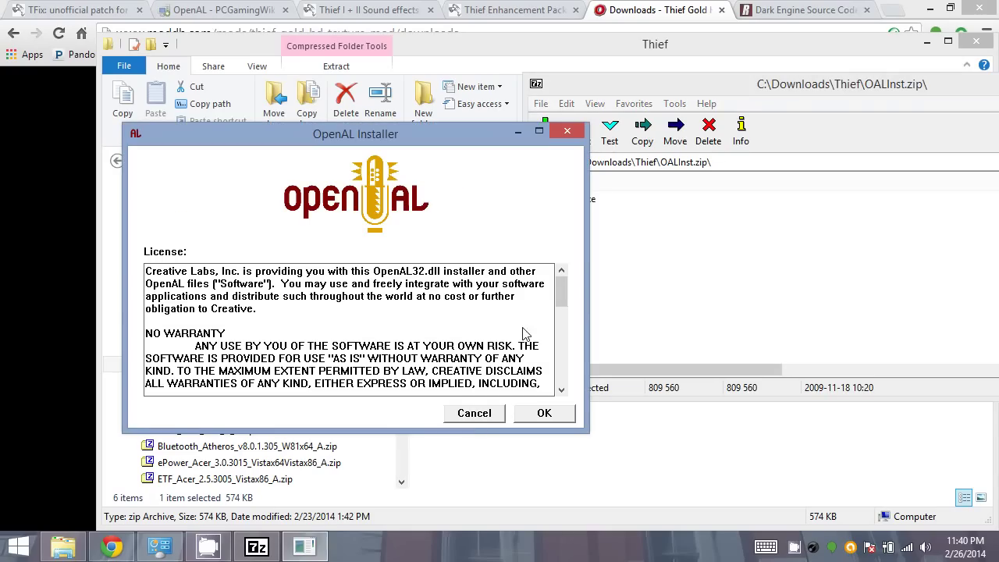
{"action": "left_click", "coordinate": [549, 415]}
{"action": "left_click", "coordinate": [545, 320]}
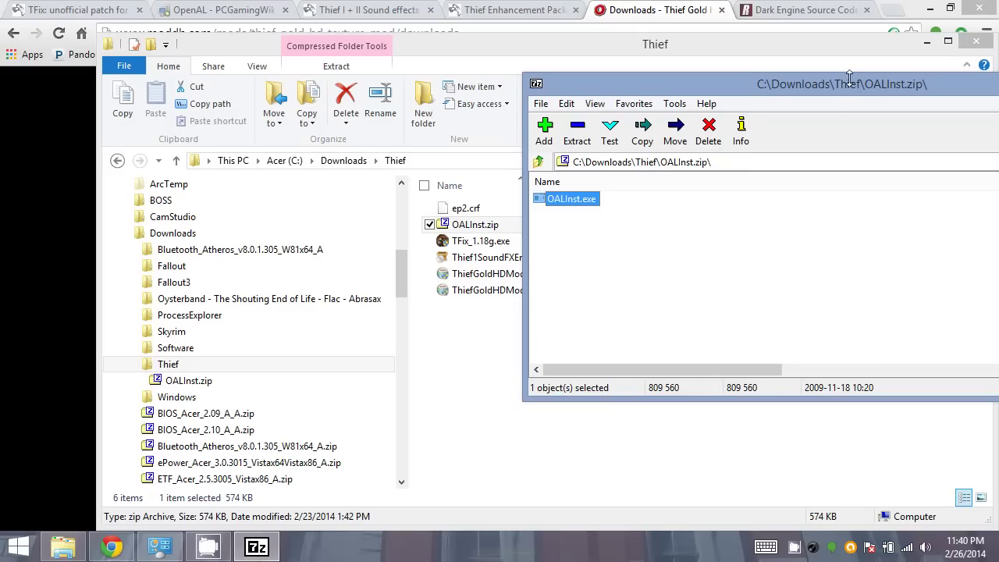
{"action": "left_click_drag", "start_coordinate": [857, 84], "coordinate": [527, 125]}
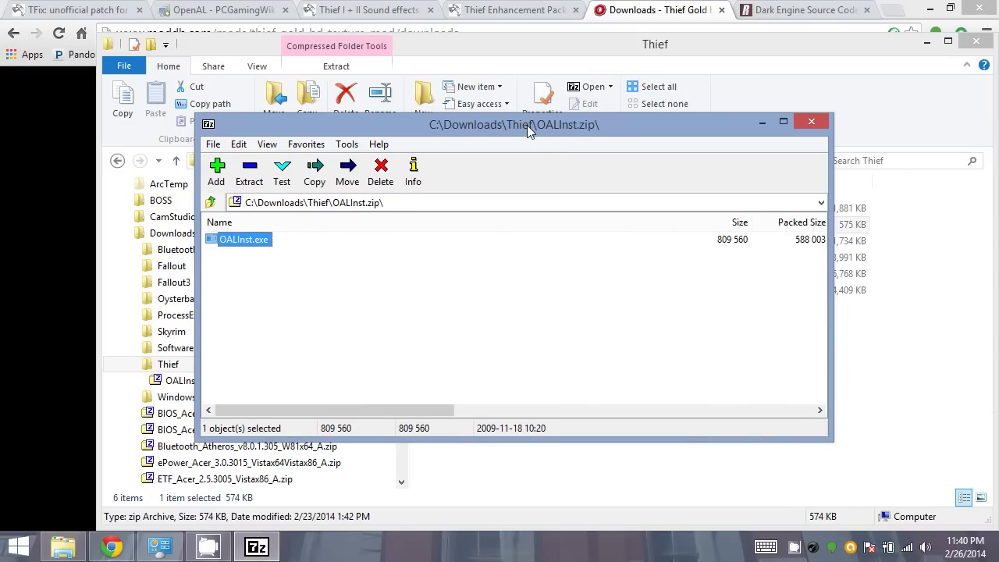
{"action": "left_click", "coordinate": [812, 121]}
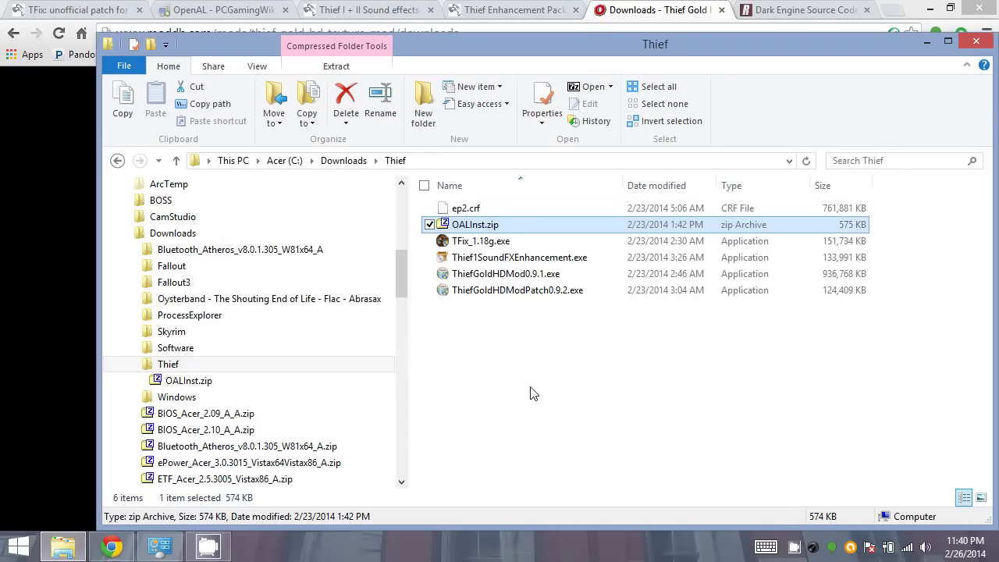
Step: Launch Thief1SoundFXEnhancement.exe and replace NewFolder in its path with the Thief game folder
{"action": "left_click", "coordinate": [505, 260]}
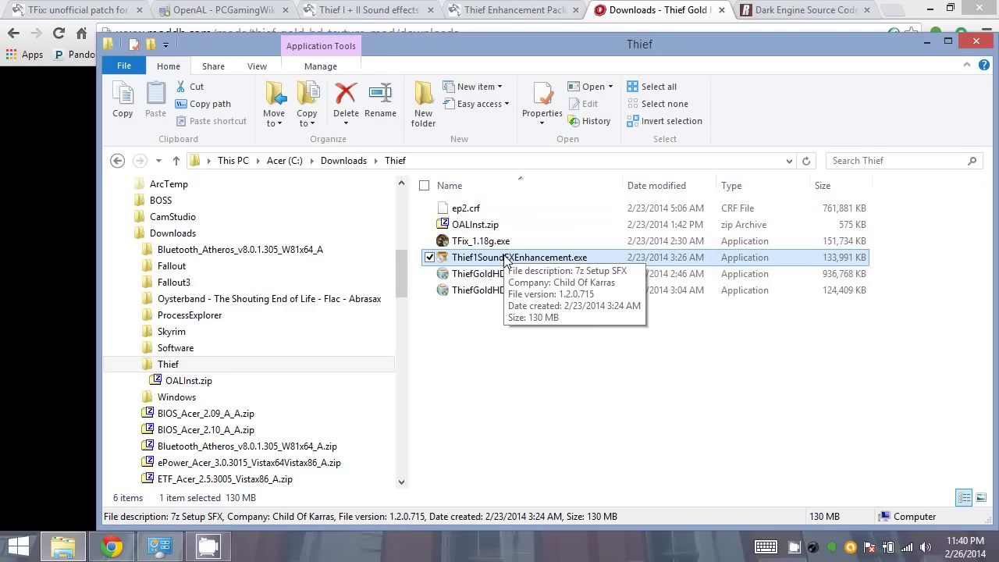
{"action": "double_click", "coordinate": [505, 260]}
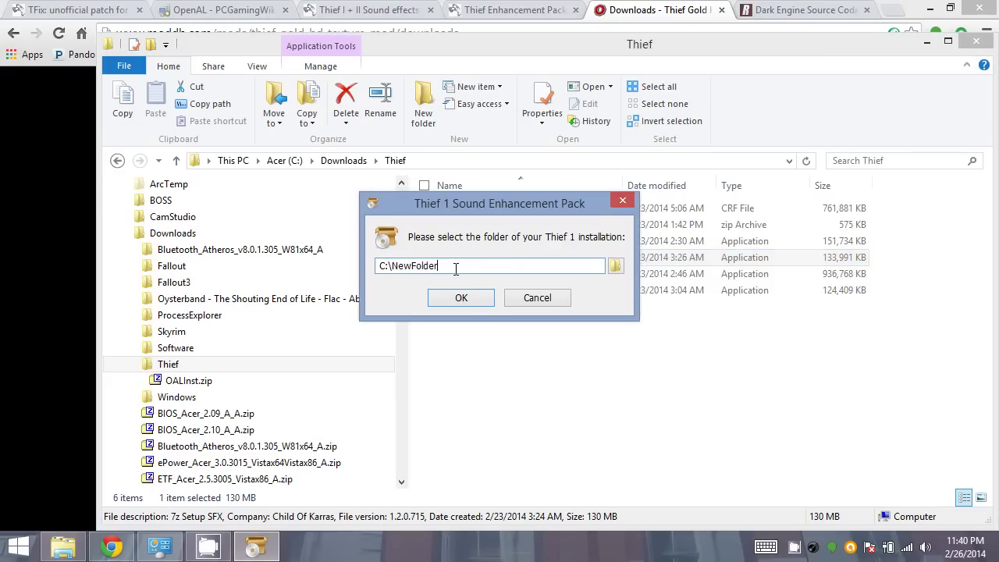
{"action": "left_click_drag", "start_coordinate": [391, 266], "coordinate": [445, 266]}
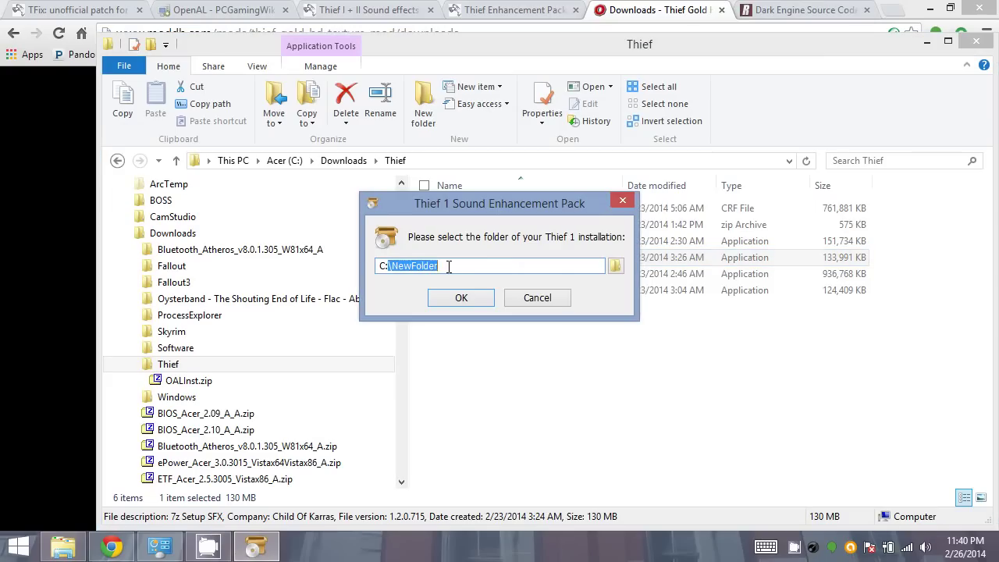
{"action": "left_click", "coordinate": [395, 267]}
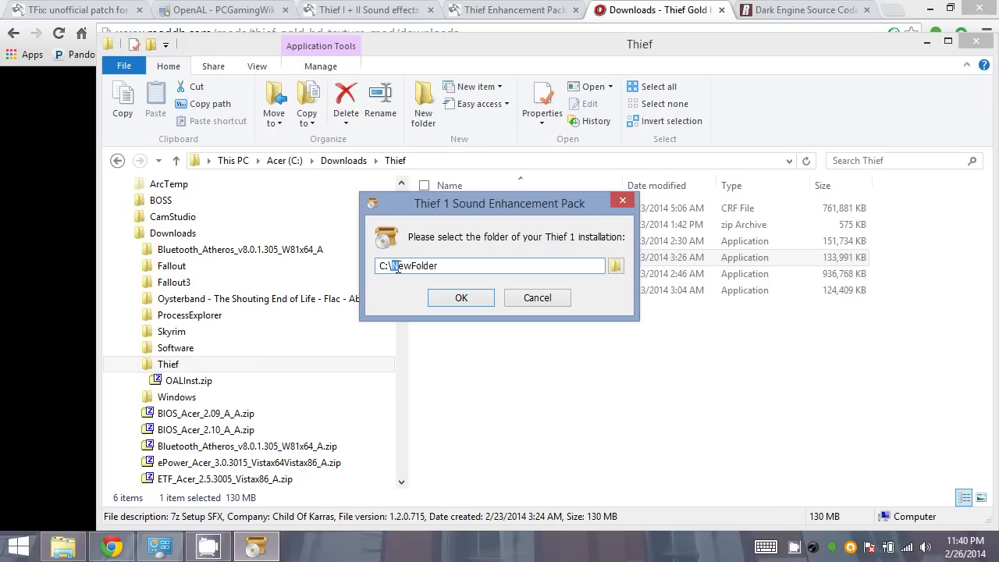
{"action": "left_click_drag", "start_coordinate": [396, 267], "coordinate": [445, 266]}
{"action": "type", "text": "Games\\ThiefG"}
Step: Confirm the game folder and let the sound pack extract until 'Installation successful' appears
{"action": "left_click", "coordinate": [470, 301]}
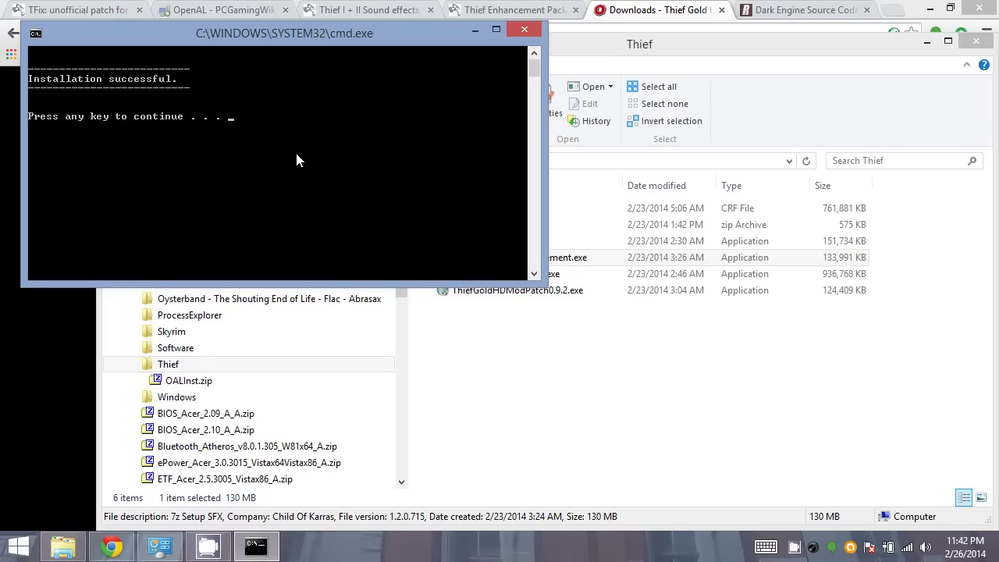
Step: Close the finished install console and move ep2.crf from Downloads\Thief into the ThiefFMs folder
{"action": "key", "text": "Return"}
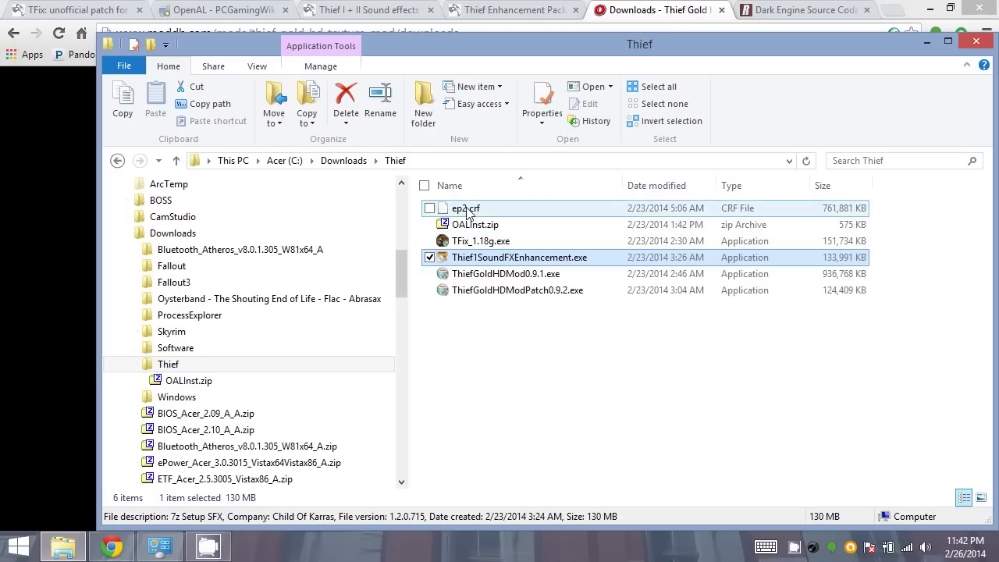
{"action": "mouse_move", "coordinate": [404, 276]}
{"action": "left_mouse_down"}
{"action": "mouse_move", "coordinate": [404, 268]}
{"action": "mouse_move", "coordinate": [406, 294]}
{"action": "left_mouse_up"}
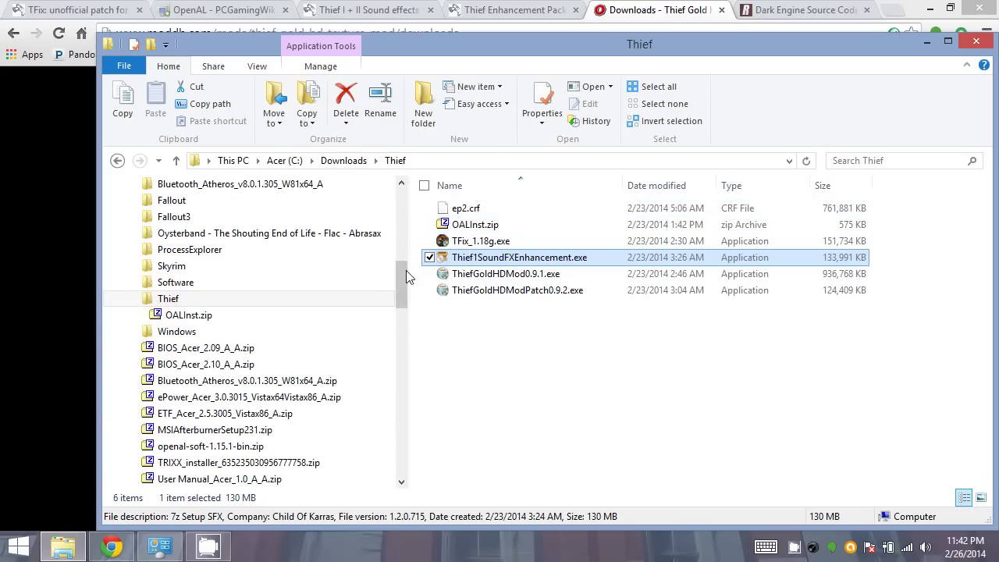
{"action": "left_click_drag", "start_coordinate": [404, 288], "coordinate": [394, 373]}
{"action": "left_click_drag", "start_coordinate": [451, 206], "coordinate": [181, 400]}
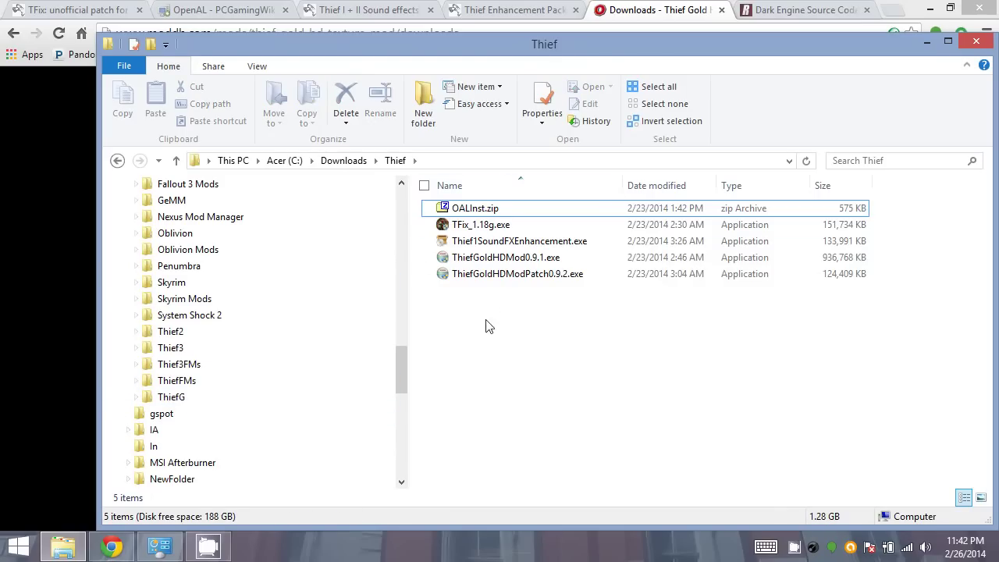
Step: Launch the ThiefGoldHDMod0.9.1.exe installer and get past its welcome page
{"action": "left_click", "coordinate": [493, 260]}
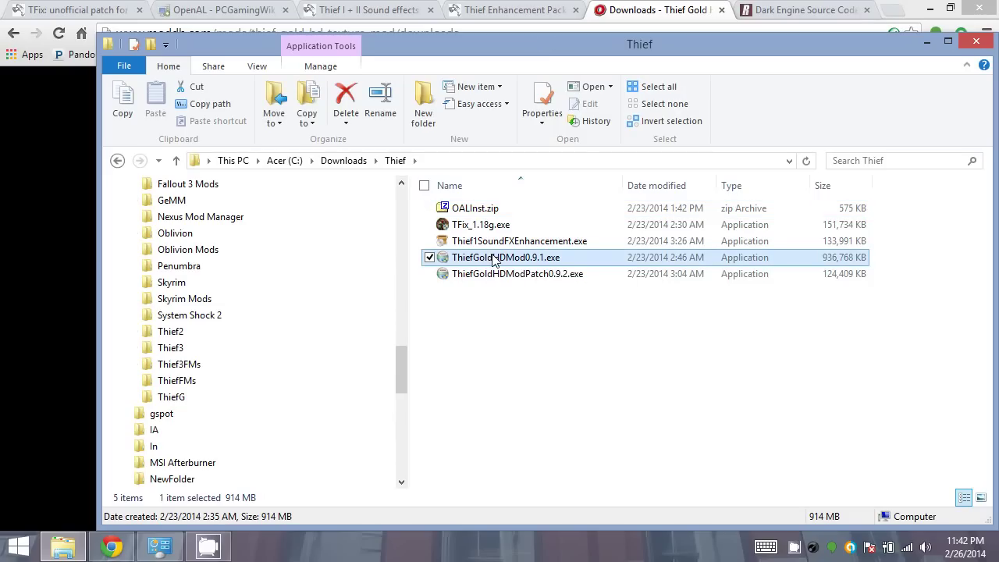
{"action": "double_click", "coordinate": [492, 258]}
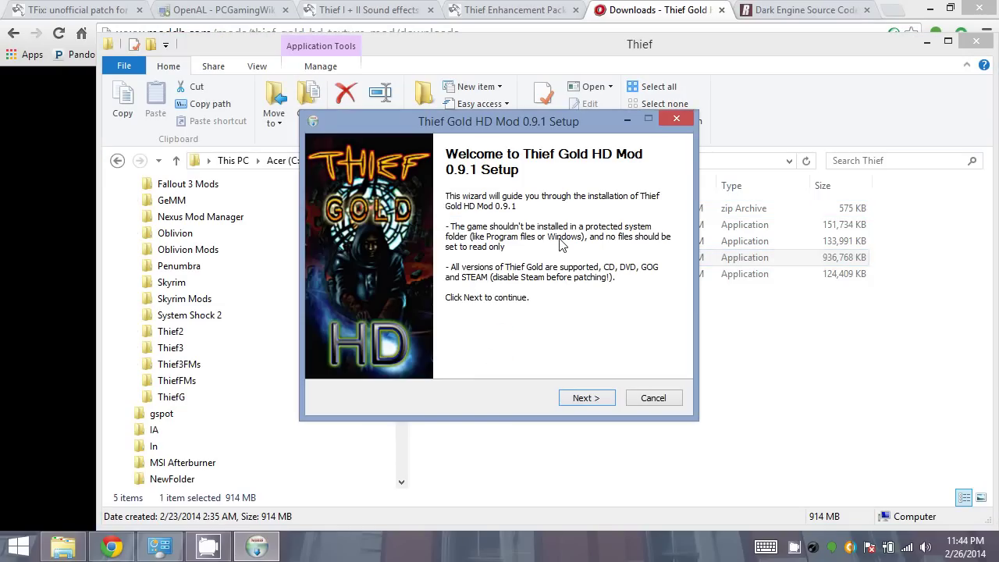
{"action": "left_click", "coordinate": [586, 398]}
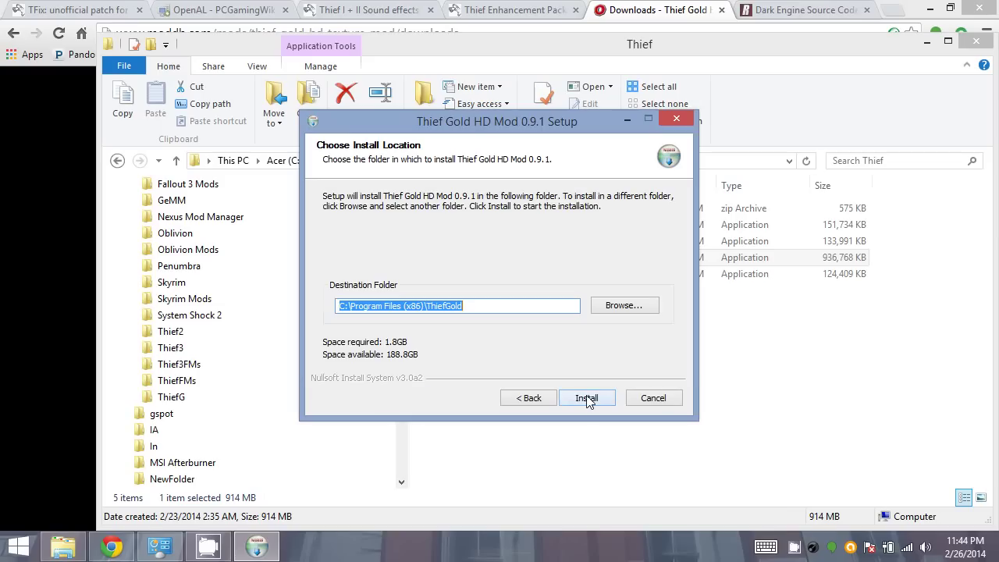
Step: Set the install destination to C:\Games\ThiefGold, install the HD mod, and close setup
{"action": "left_click", "coordinate": [349, 306]}
{"action": "key", "text": "Delete"}
{"action": "key", "text": "Delete"}
{"action": "key", "text": "Delete"}
{"action": "key", "text": "Delete"}
{"action": "key", "text": "Delete"}
{"action": "key", "text": "Delete"}
{"action": "key", "text": "Delete"}
{"action": "key", "text": "Delete"}
{"action": "key", "text": "Delete"}
{"action": "key", "text": "Delete"}
{"action": "key", "text": "Delete"}
{"action": "key", "text": "Delete"}
{"action": "key", "text": "Delete"}
{"action": "key", "text": "Delete"}
{"action": "key", "text": "Delete"}
{"action": "key", "text": "Delete"}
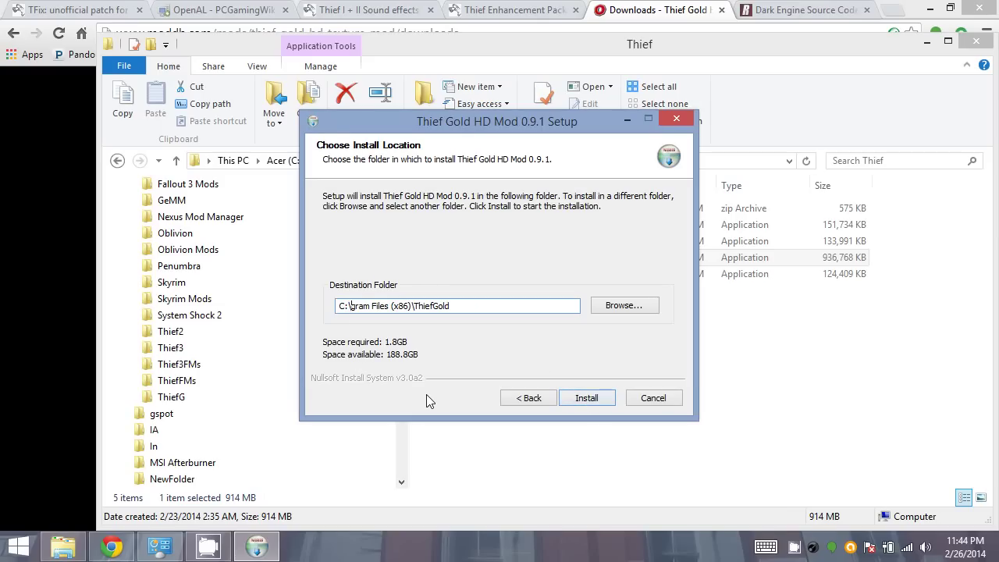
{"action": "key", "text": "Delete"}
{"action": "key", "text": "Delete"}
{"action": "key", "text": "Delete"}
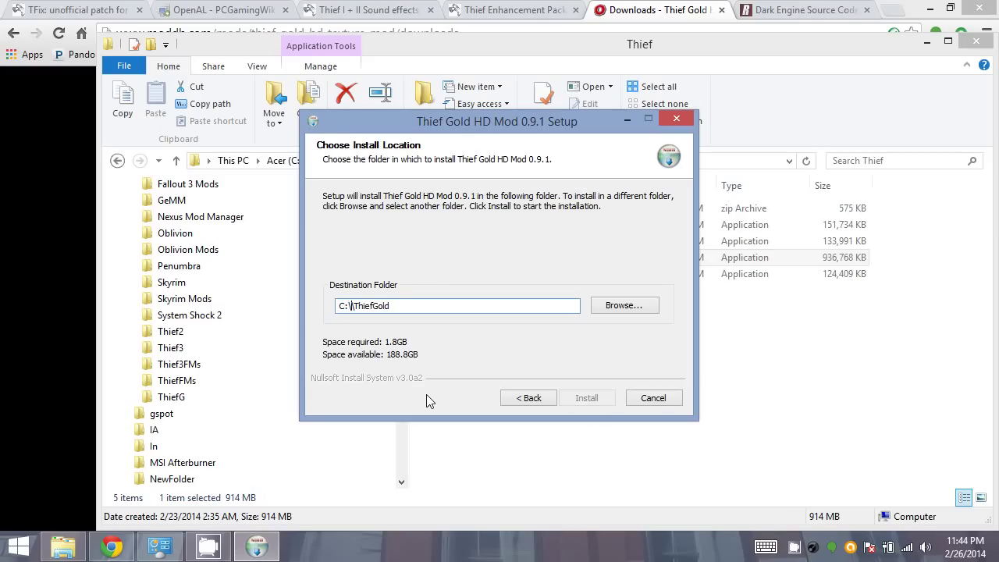
{"action": "type", "text": "Games"}
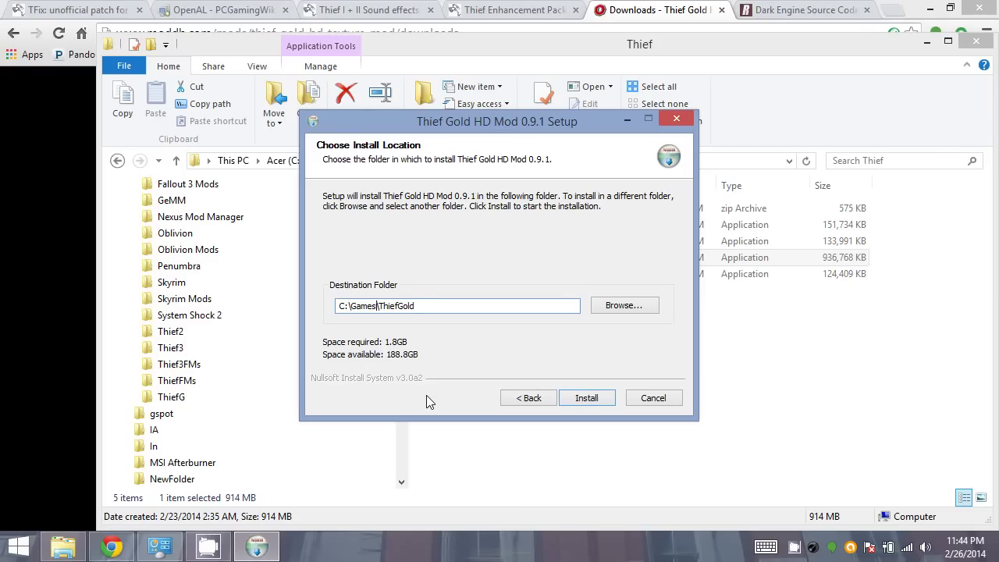
{"action": "left_click_drag", "start_coordinate": [403, 306], "coordinate": [434, 311]}
{"action": "left_click", "coordinate": [587, 398]}
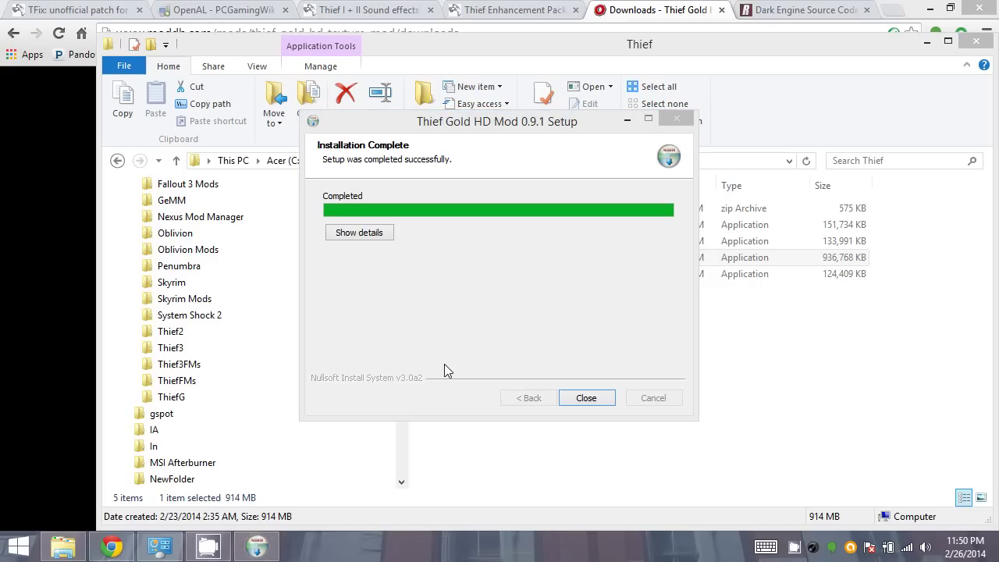
{"action": "left_click", "coordinate": [587, 398]}
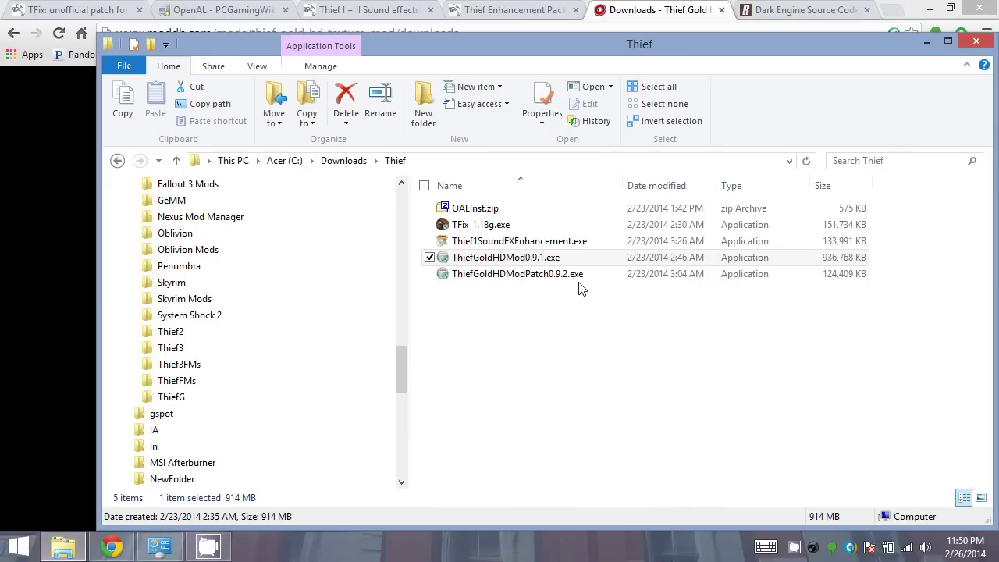
Step: Launch the ThiefGoldHDModPatch0.9.2.exe installer and get past its welcome page
{"action": "left_click", "coordinate": [521, 274]}
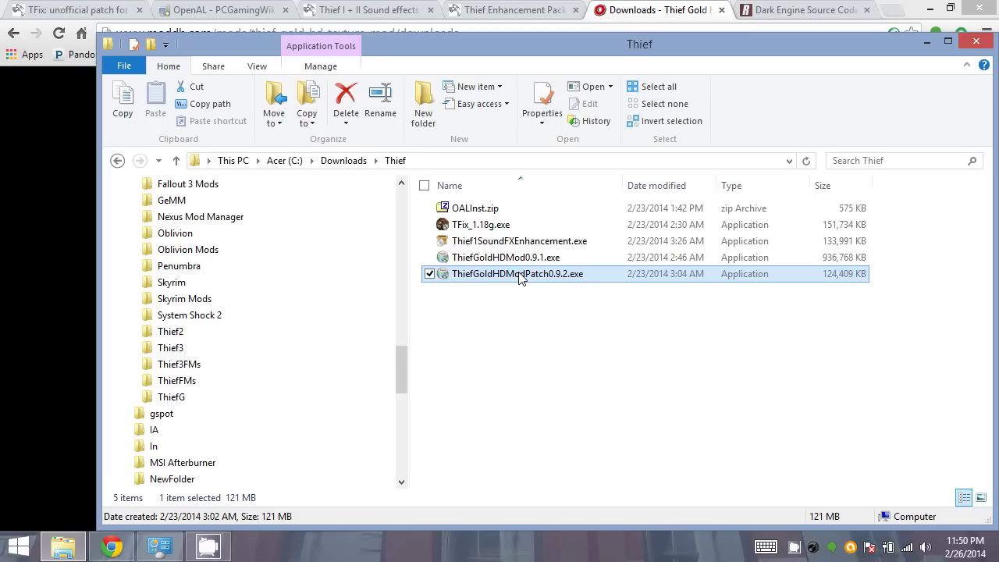
{"action": "double_click", "coordinate": [520, 274]}
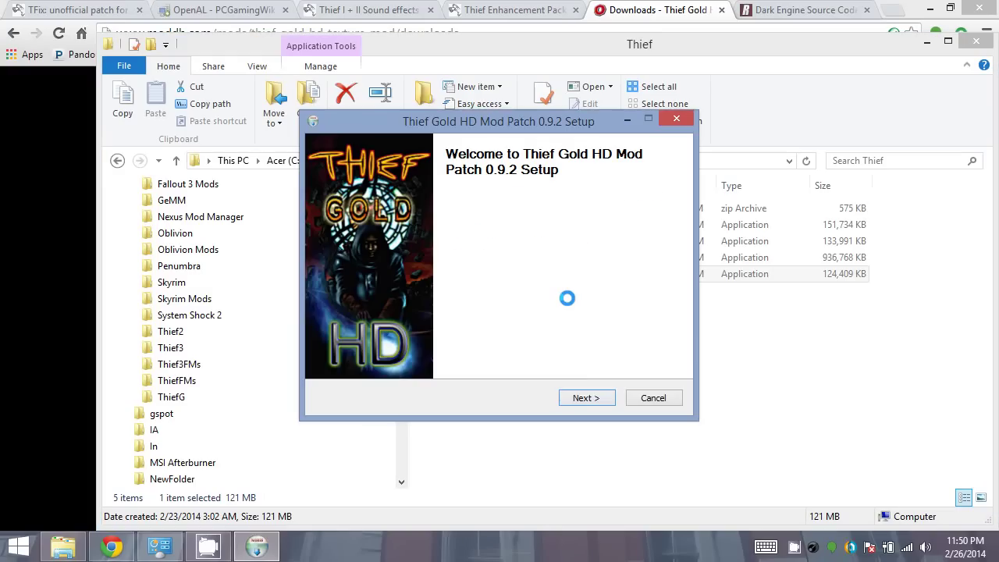
{"action": "left_click", "coordinate": [585, 396]}
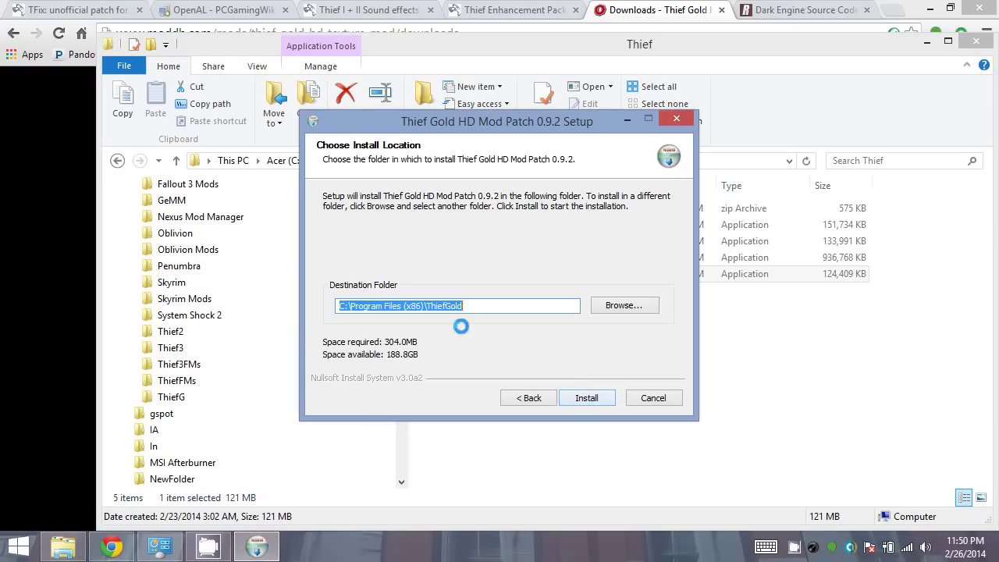
Step: Set the destination folder to C:\Games\ThiefG, install the patch, and close setup
{"action": "left_click", "coordinate": [341, 306]}
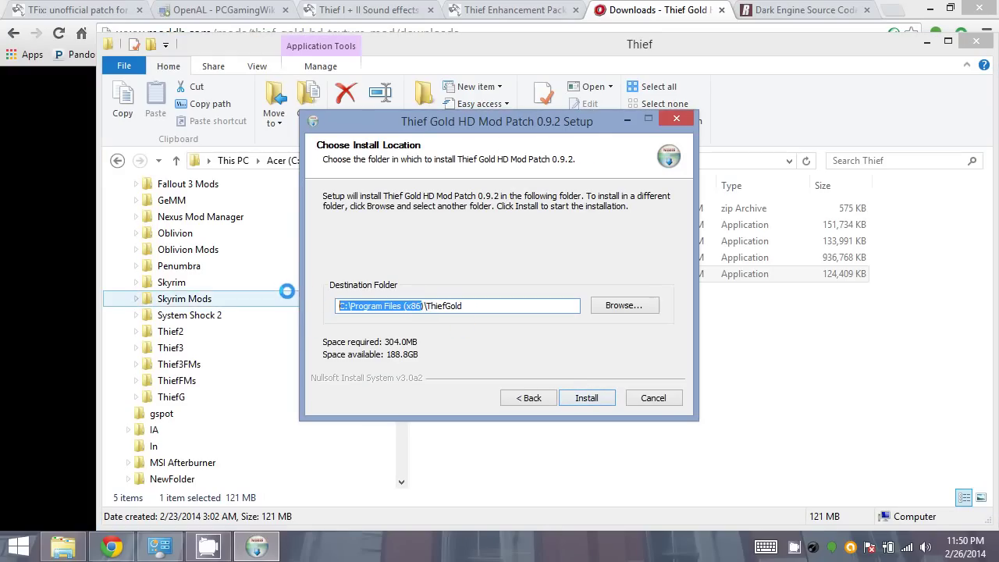
{"action": "key", "text": "Delete"}
{"action": "key", "text": "Delete"}
{"action": "key", "text": "Delete"}
{"action": "key", "text": "Delete"}
{"action": "key", "text": "Delete"}
{"action": "key", "text": "Delete"}
{"action": "key", "text": "Delete"}
{"action": "key", "text": "Delete"}
{"action": "key", "text": "Delete"}
{"action": "key", "text": "Delete"}
{"action": "key", "text": "Delete"}
{"action": "key", "text": "Delete"}
{"action": "key", "text": "Delete"}
{"action": "key", "text": "Delete"}
{"action": "key", "text": "Delete"}
{"action": "key", "text": "Delete"}
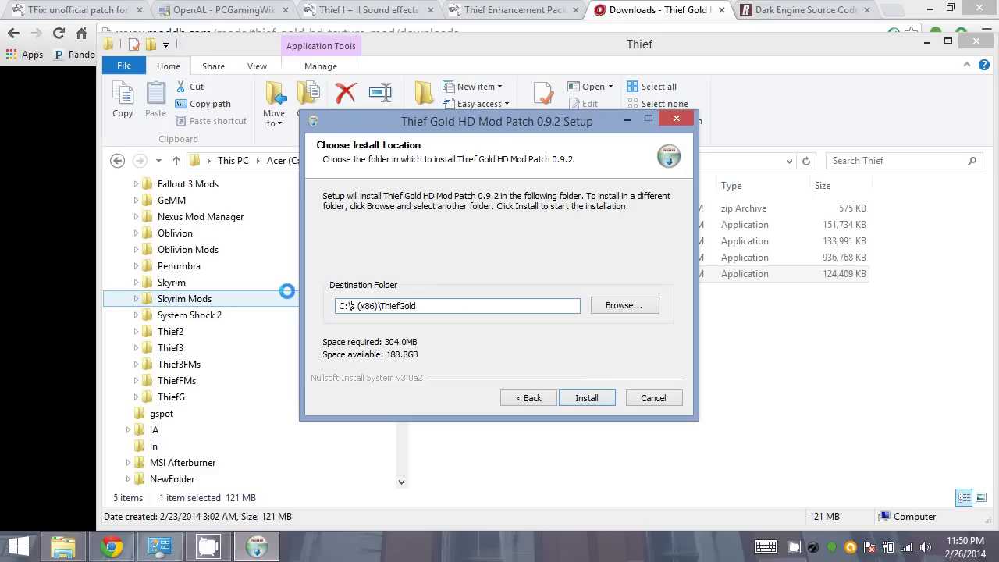
{"action": "key", "text": "Delete"}
{"action": "key", "text": "Delete"}
{"action": "key", "text": "Delete"}
{"action": "type", "text": "Games"}
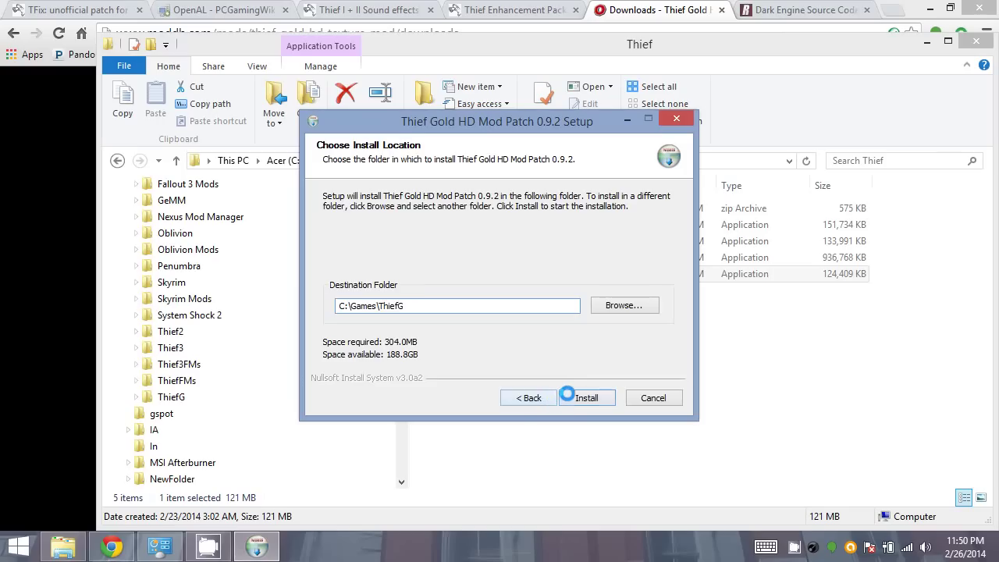
{"action": "left_click", "coordinate": [567, 397]}
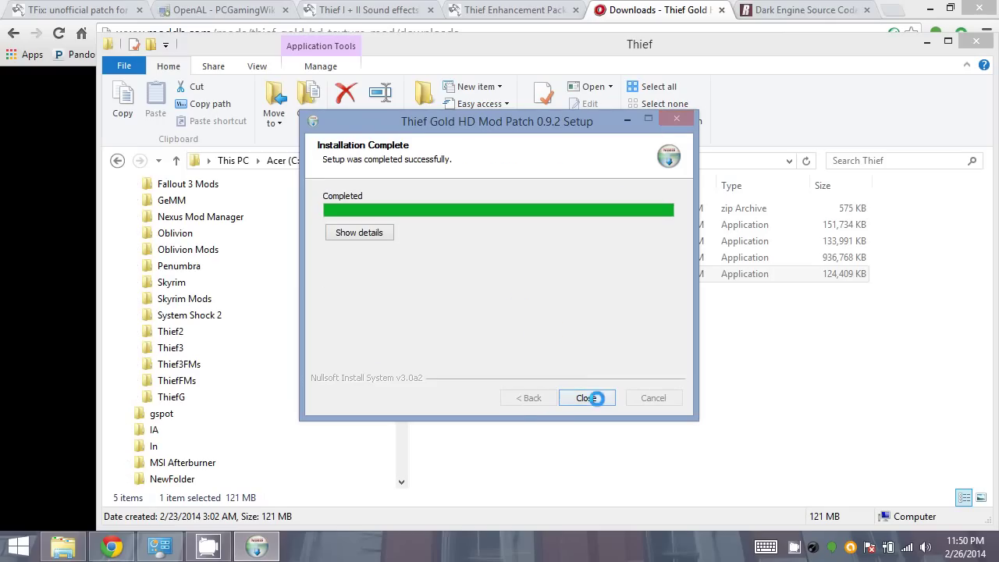
{"action": "left_click", "coordinate": [587, 398]}
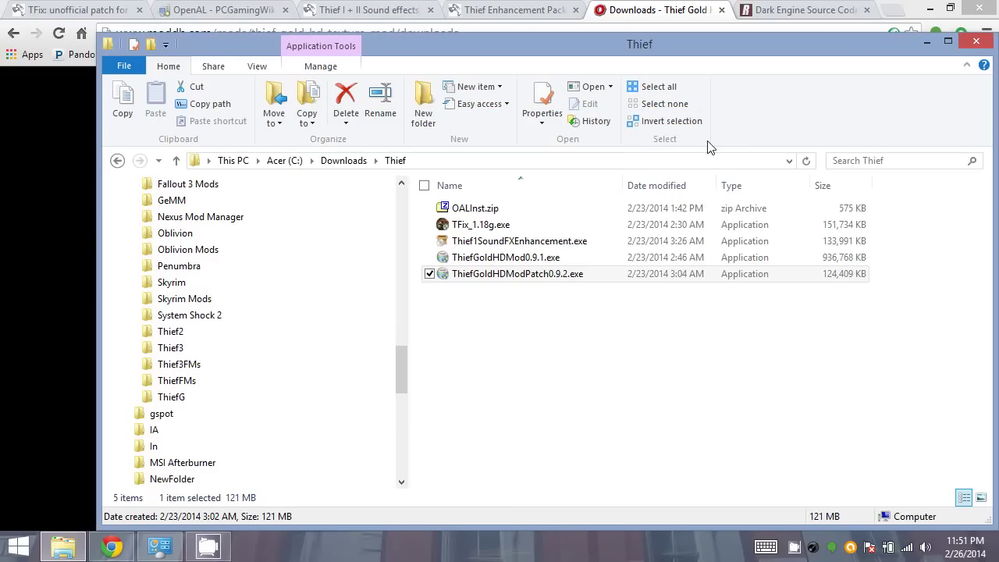
Step: Minimize File Explorer and Chrome, then start Auslogics Disk Defrag from its desktop icon
{"action": "left_click", "coordinate": [937, 45]}
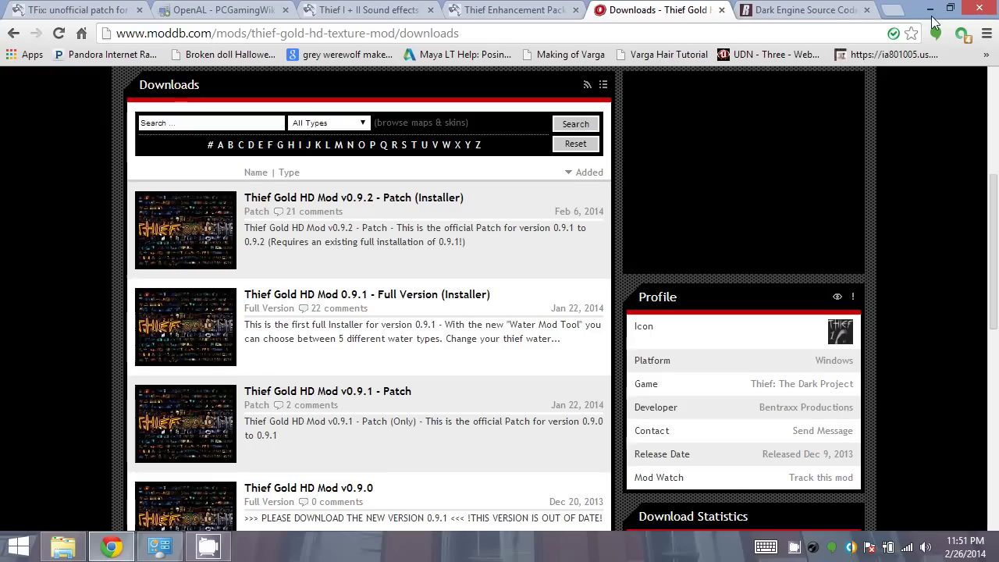
{"action": "left_click", "coordinate": [932, 9]}
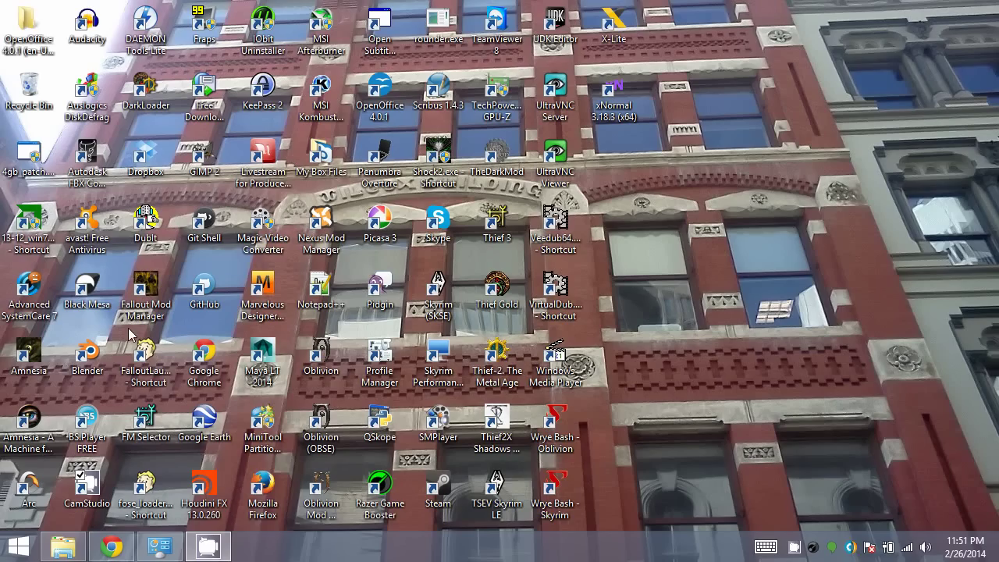
{"action": "left_click", "coordinate": [89, 93]}
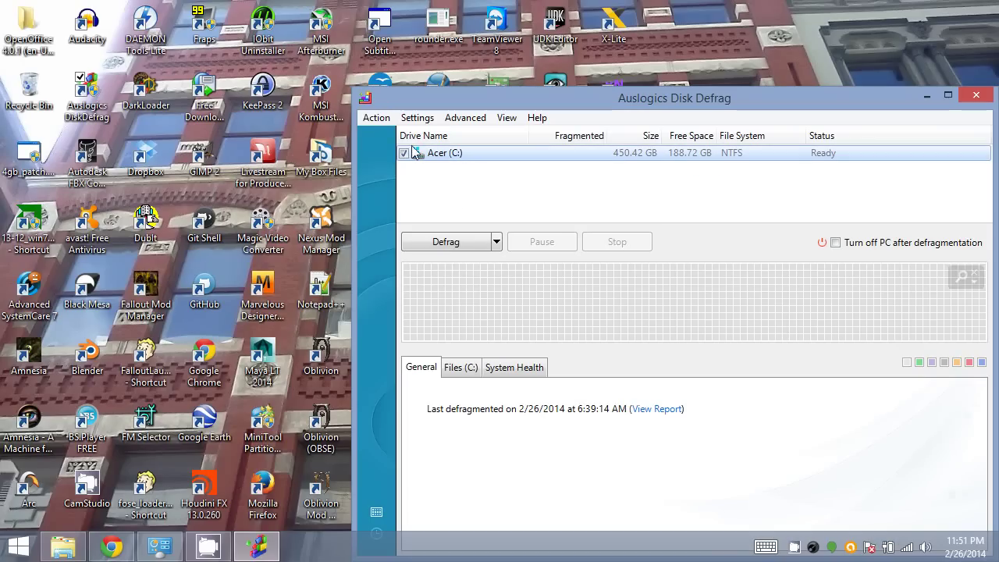
Step: Run Advanced > Defrag Folder on C:\Games\ThiefG in Auslogics Disk Defrag
{"action": "left_click", "coordinate": [378, 119]}
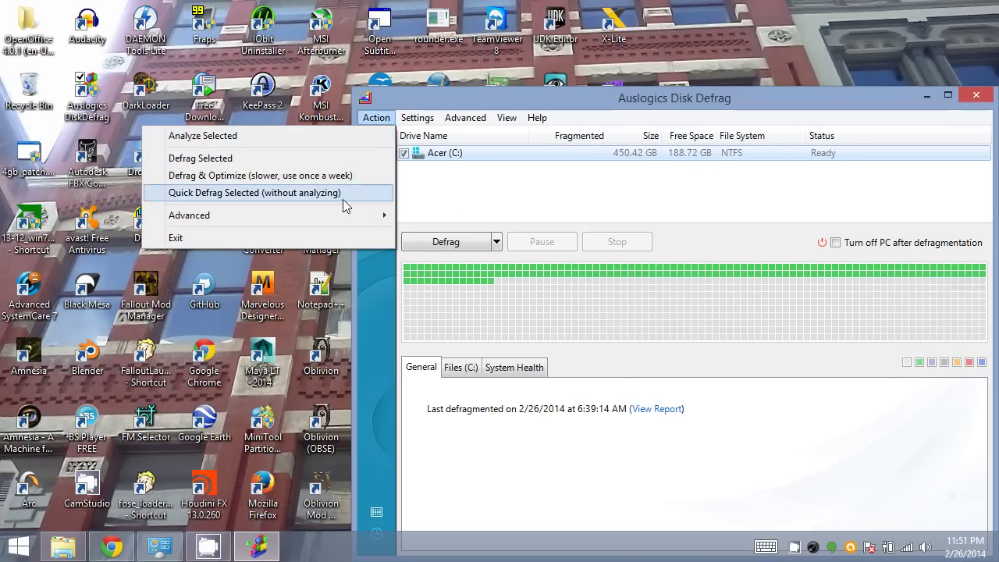
{"action": "mouse_move", "coordinate": [351, 217]}
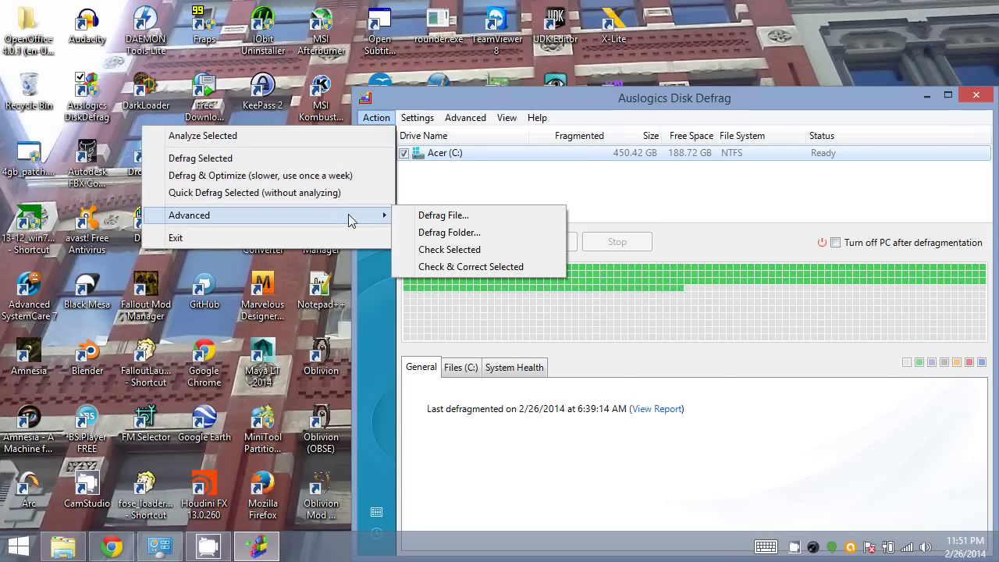
{"action": "left_click", "coordinate": [452, 232]}
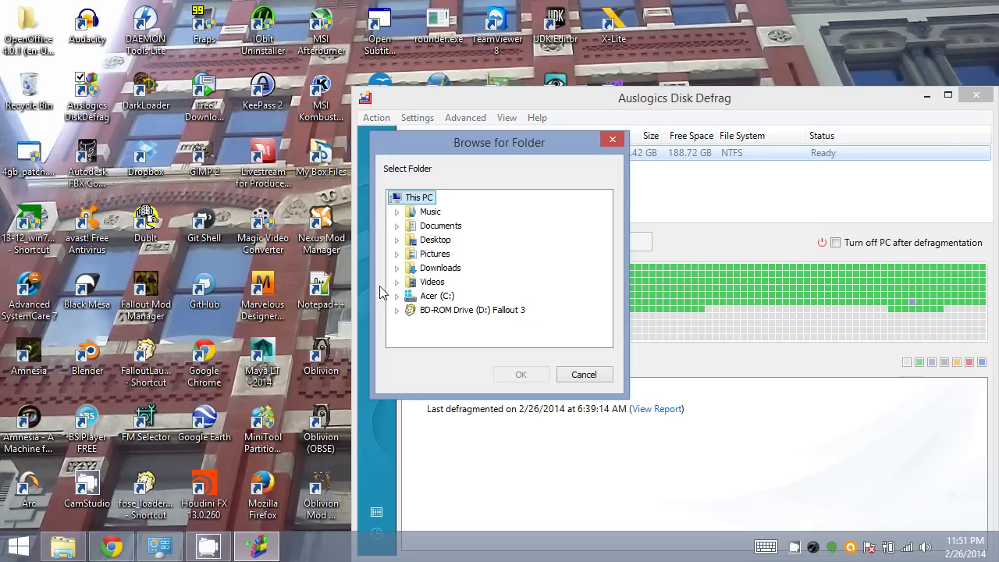
{"action": "left_click", "coordinate": [397, 297]}
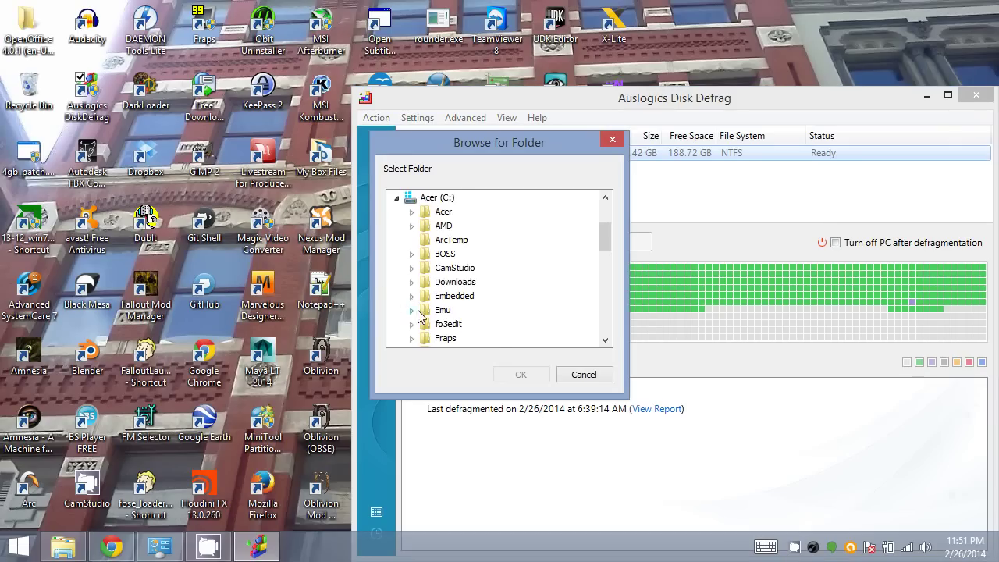
{"action": "scroll", "coordinate": [423, 305], "scroll_direction": "down", "scroll_amount": 3}
{"action": "left_click", "coordinate": [411, 226]}
{"action": "scroll", "coordinate": [468, 305], "scroll_direction": "down", "scroll_amount": 3}
{"action": "left_click", "coordinate": [471, 310]}
{"action": "left_click", "coordinate": [521, 374]}
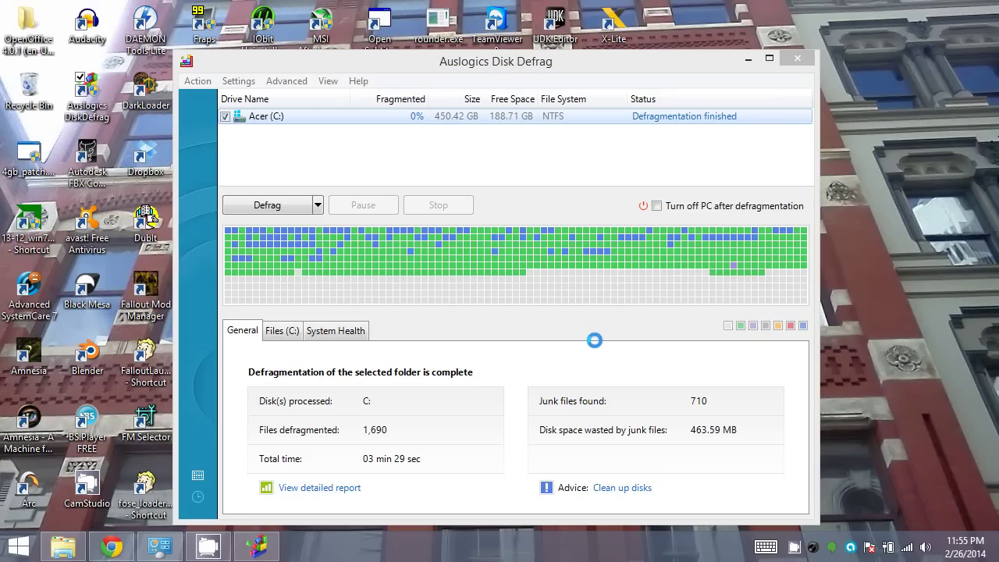
Step: Close Disk Defrag, open C:\Games\ThiefG in File Explorer, and scroll to its shortcuts
{"action": "left_click", "coordinate": [796, 59]}
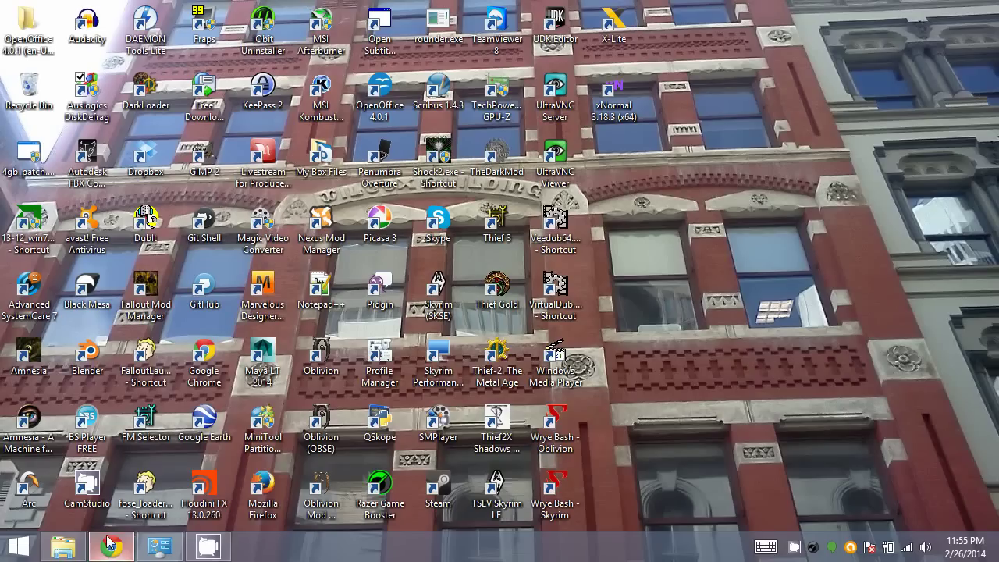
{"action": "left_click", "coordinate": [64, 546]}
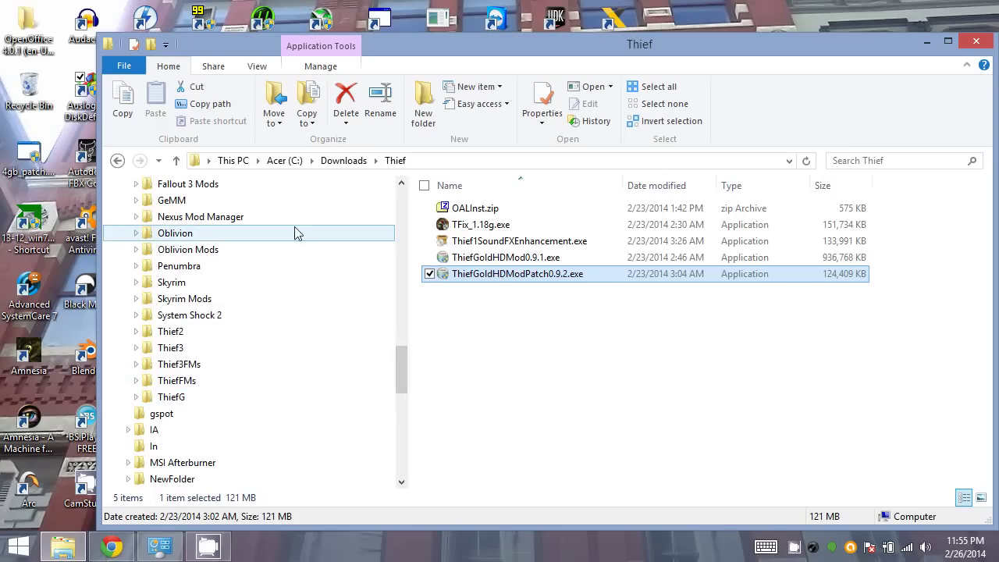
{"action": "left_click", "coordinate": [162, 397]}
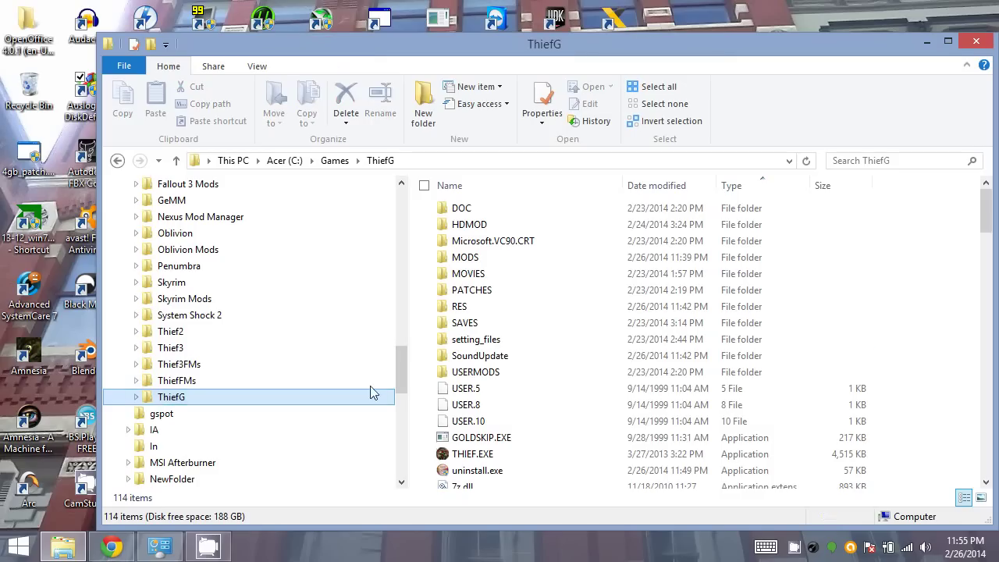
{"action": "left_click_drag", "start_coordinate": [989, 225], "coordinate": [980, 488]}
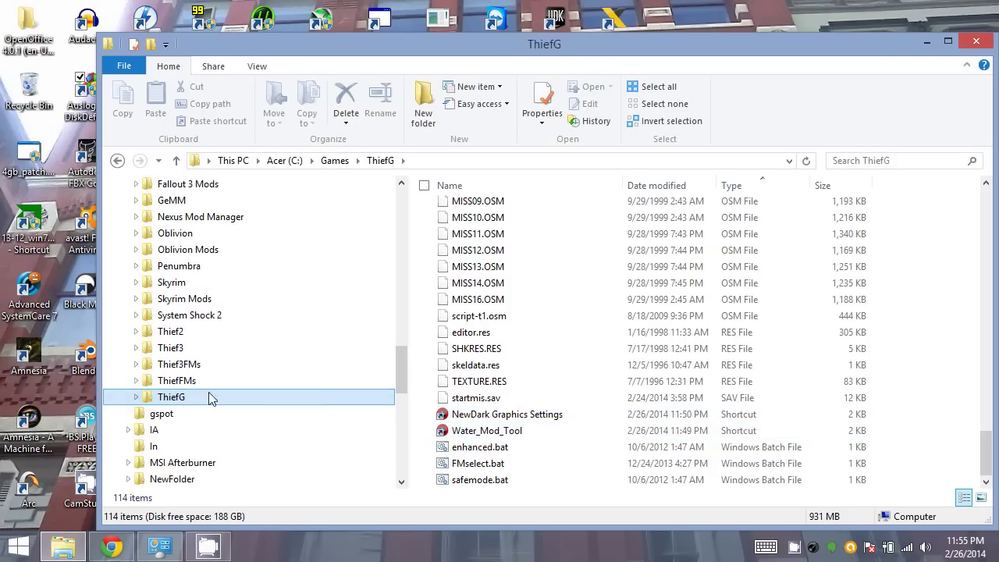
Step: Run Water_Mod_Tool, install Water Type 1, and close the tool
{"action": "left_click", "coordinate": [481, 432]}
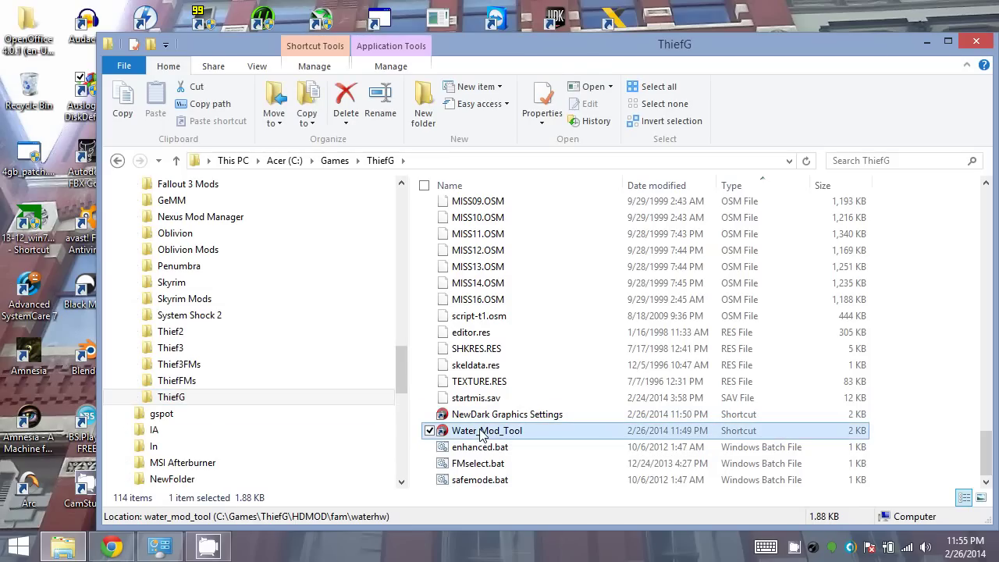
{"action": "double_click", "coordinate": [481, 431]}
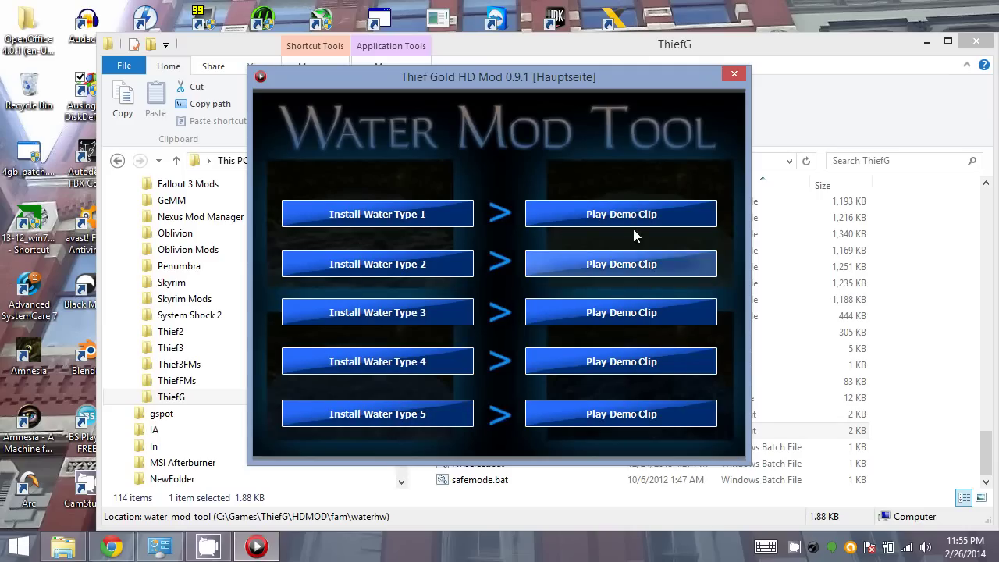
{"action": "left_click", "coordinate": [388, 215]}
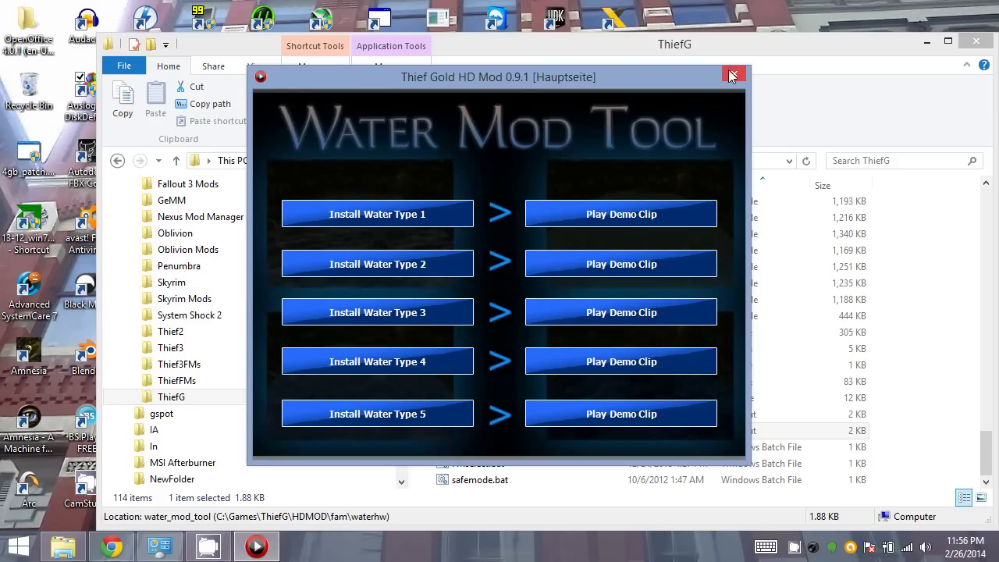
{"action": "left_click", "coordinate": [732, 75]}
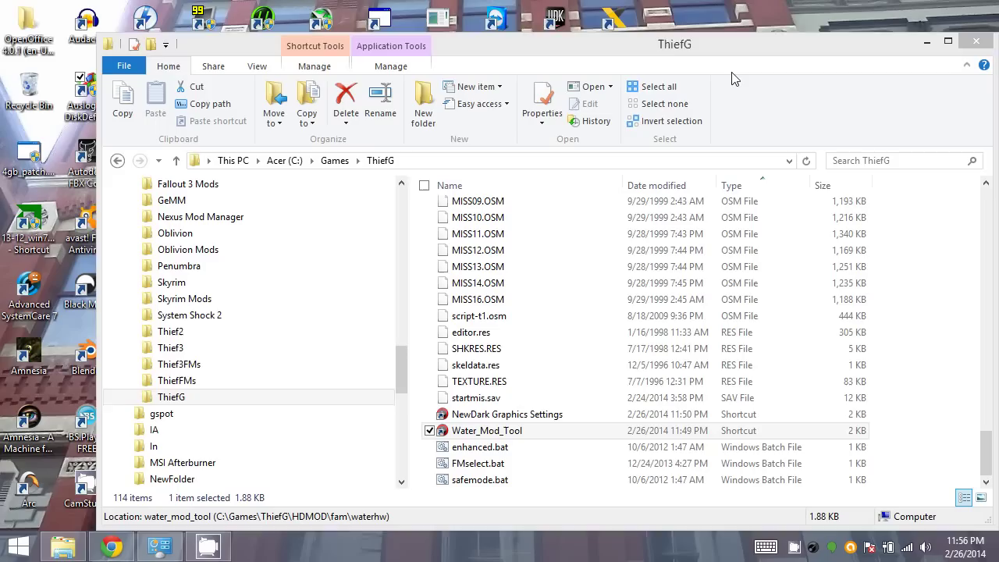
Step: Launch NewDark Graphics Settings and open the Config 1 Preview (Full Color) images
{"action": "double_click", "coordinate": [503, 414]}
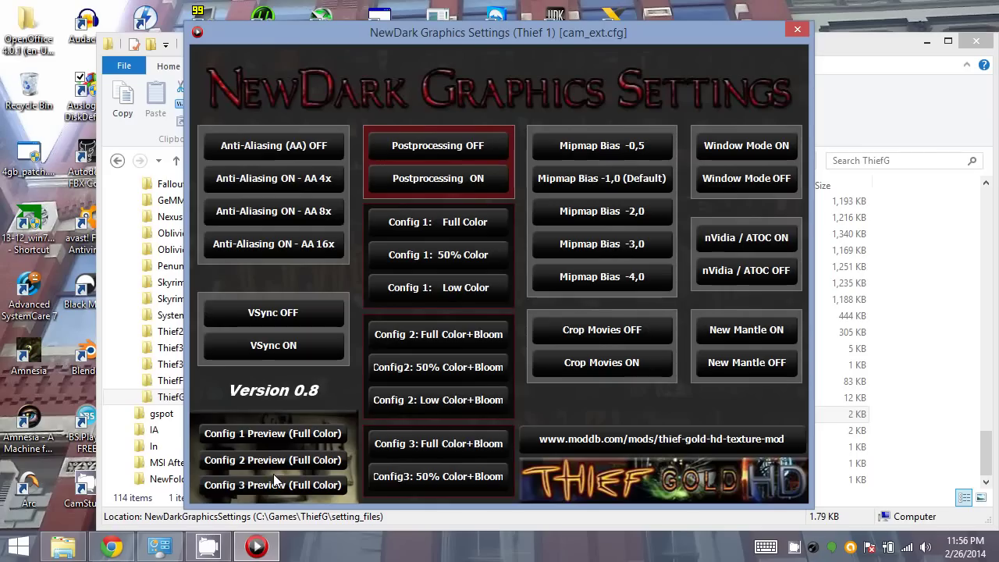
{"action": "left_click", "coordinate": [274, 436]}
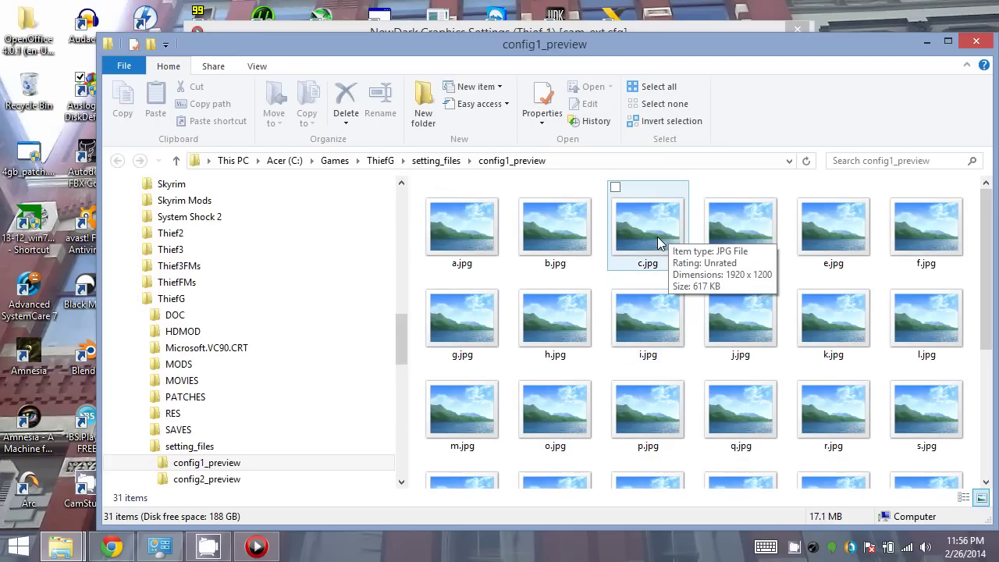
{"action": "left_click", "coordinate": [476, 244]}
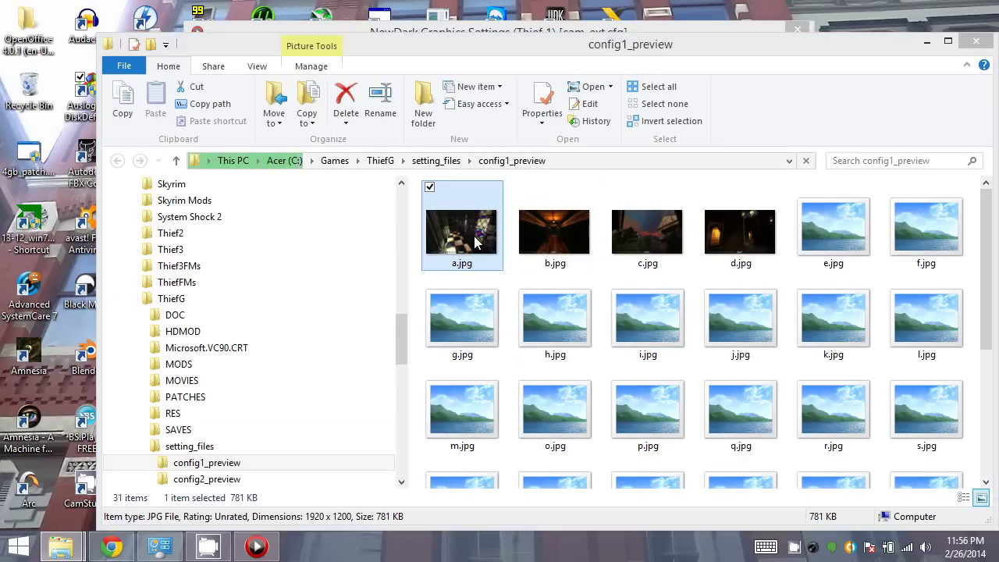
{"action": "double_click", "coordinate": [477, 244]}
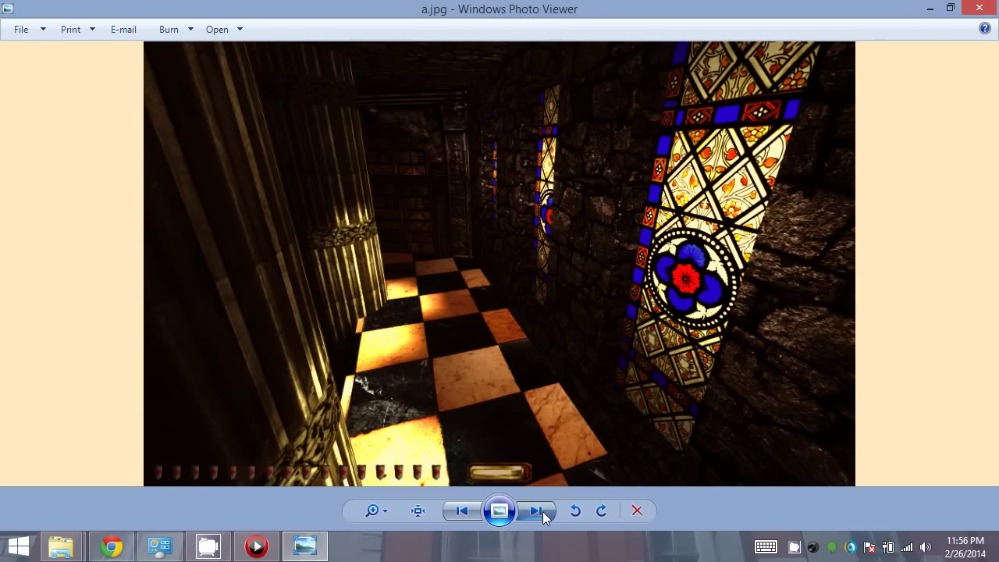
{"action": "left_click", "coordinate": [543, 511]}
{"action": "left_click", "coordinate": [542, 512]}
{"action": "left_click", "coordinate": [542, 511]}
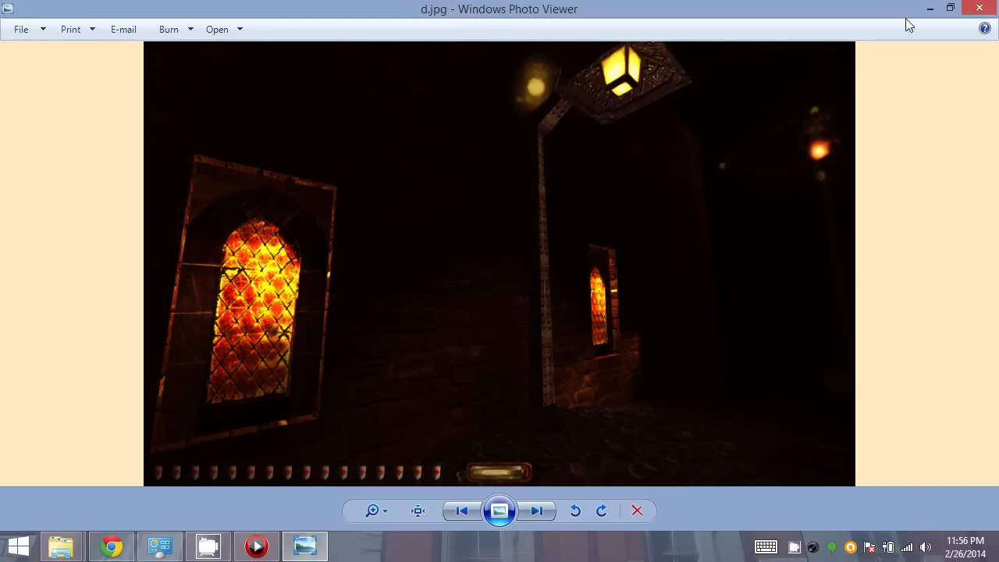
{"action": "left_click", "coordinate": [979, 9]}
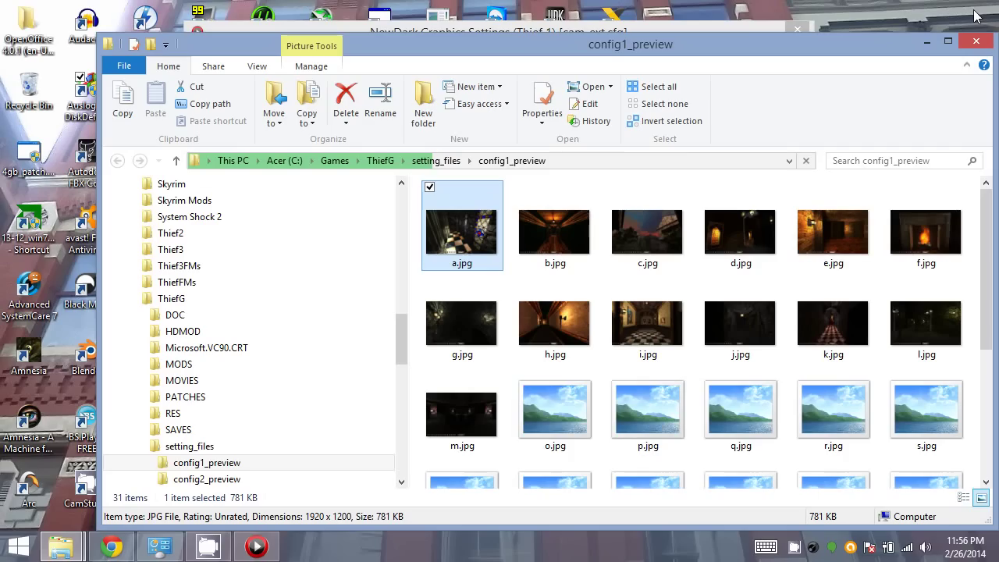
Step: Return to NewDark Graphics Settings, set Postprocessing OFF, accept the warning, and close it
{"action": "left_click", "coordinate": [262, 552]}
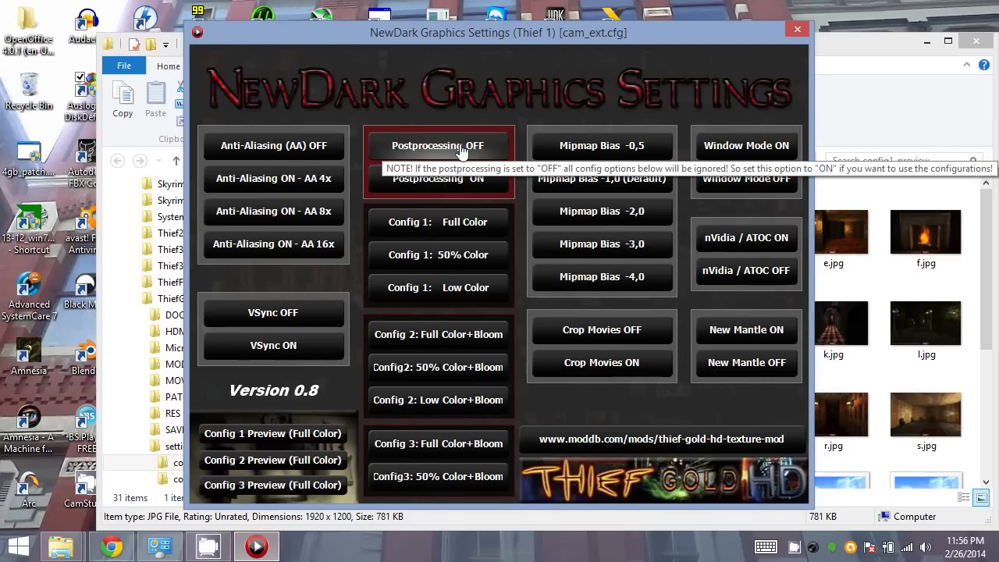
{"action": "left_click", "coordinate": [462, 148]}
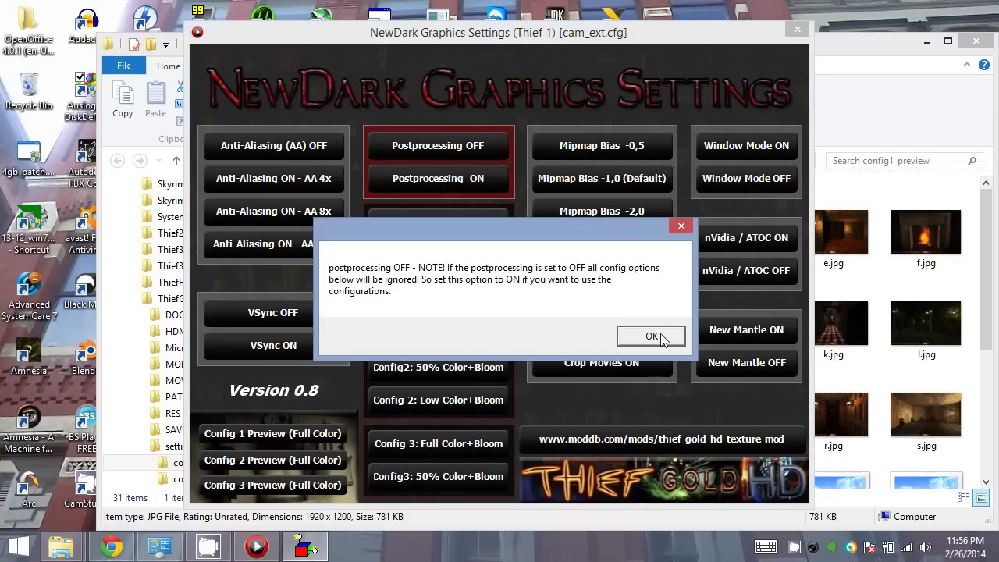
{"action": "left_click", "coordinate": [651, 337]}
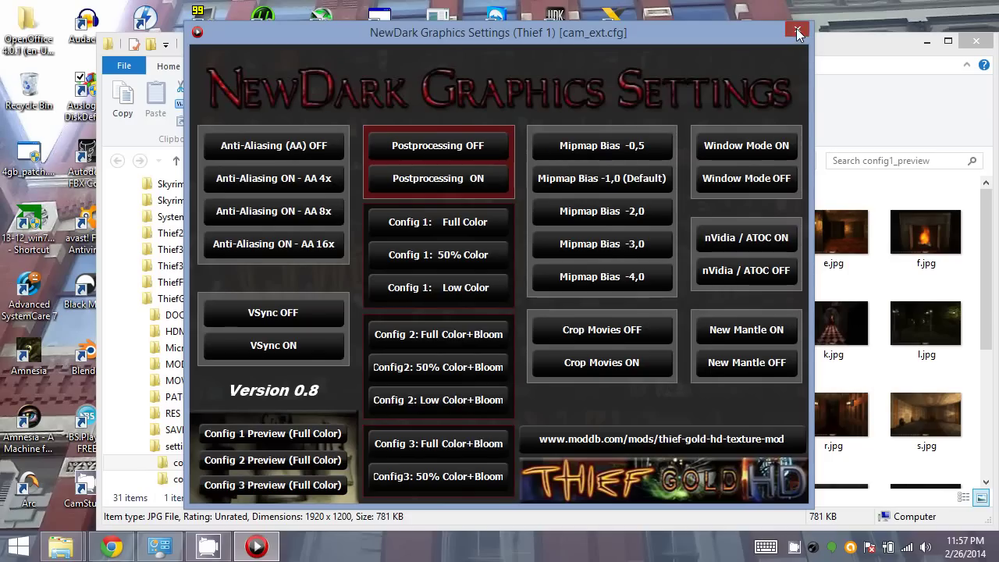
{"action": "left_click", "coordinate": [796, 29]}
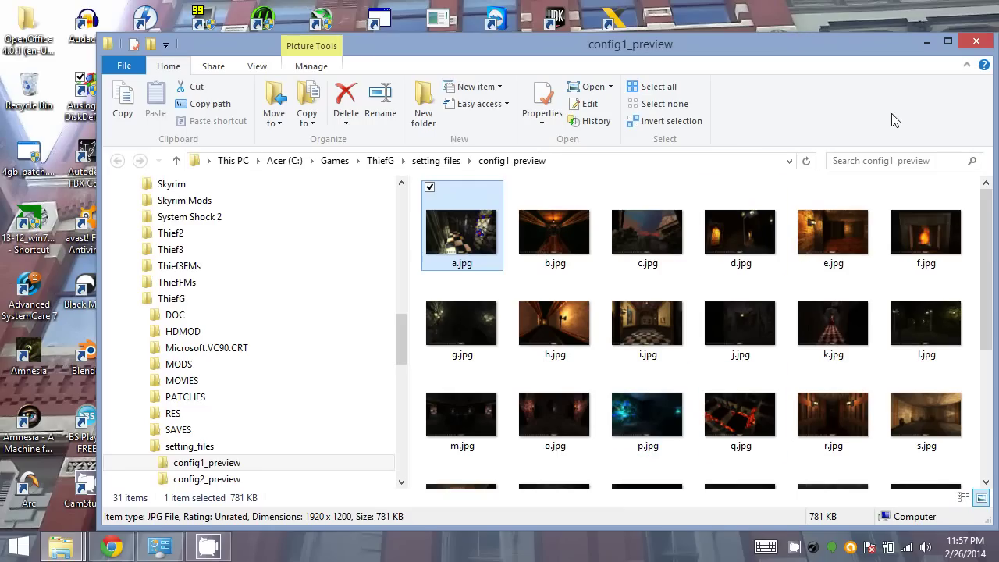